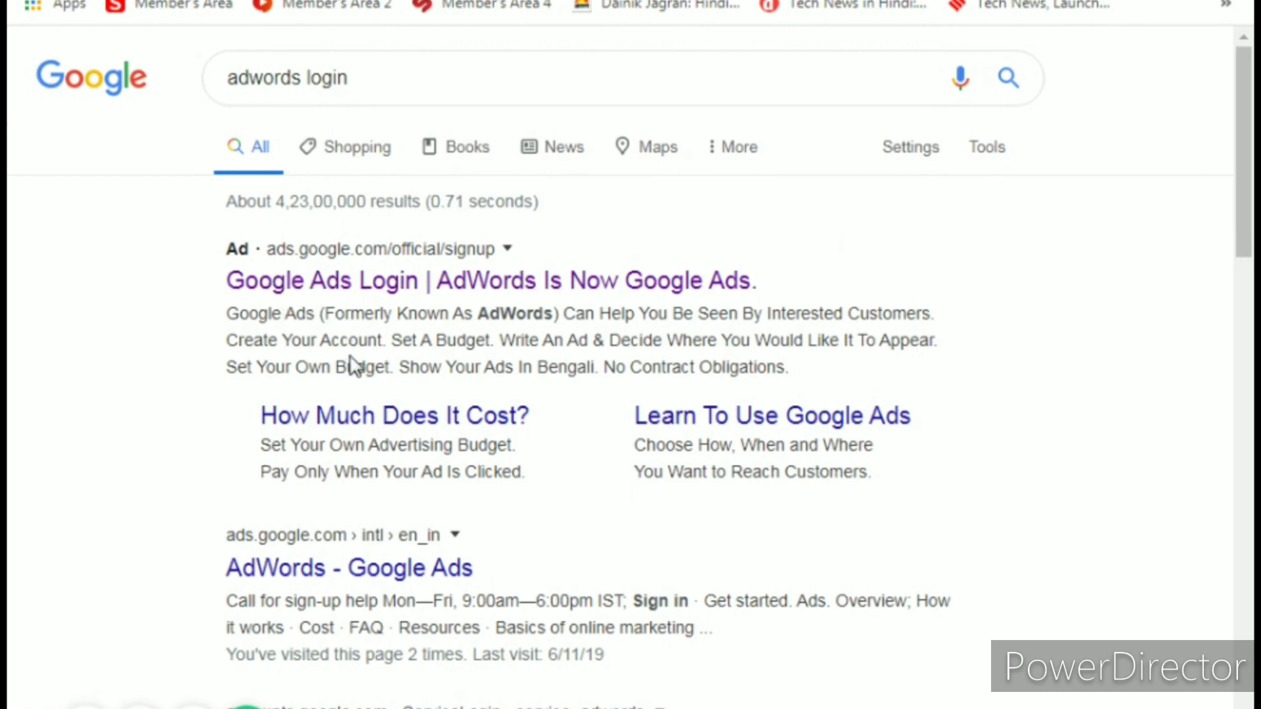
Step: Open the Google Ads login page from the search results and get started with Google Ads
left_click(329, 285)
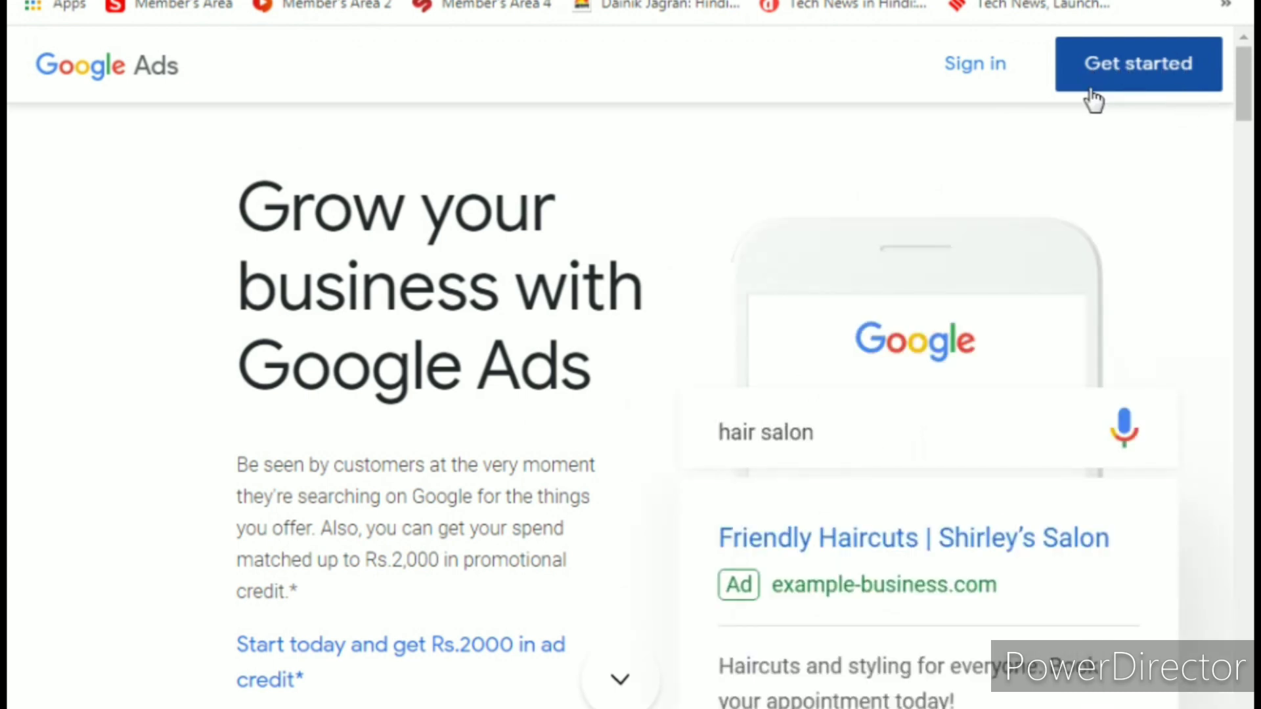
scroll(1146, 84, "down", 2)
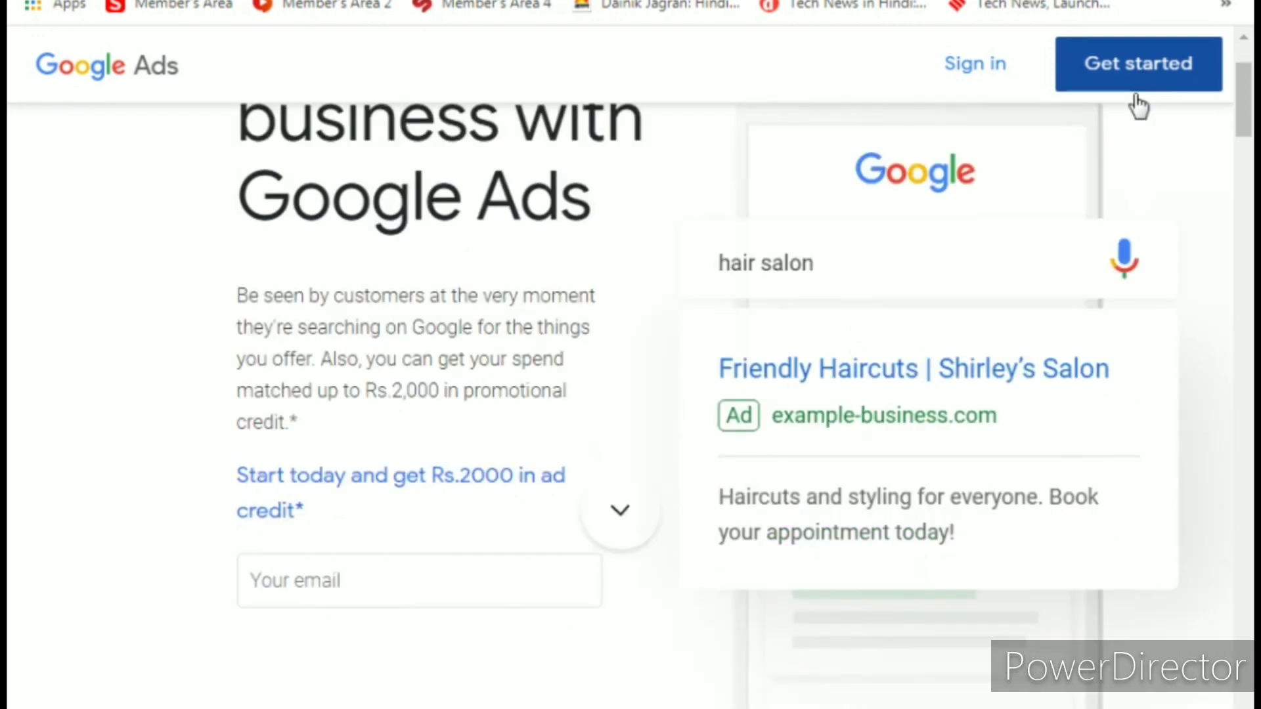
scroll(1131, 93, "down", 2)
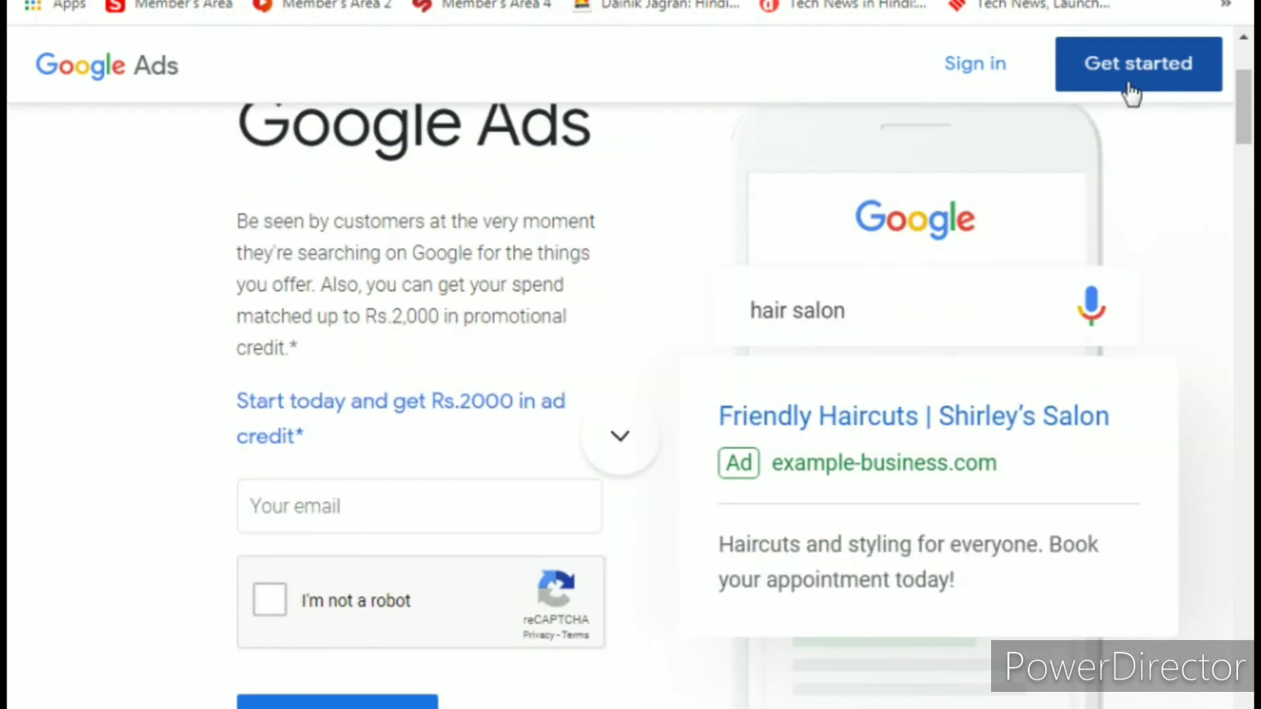
left_click(1131, 94)
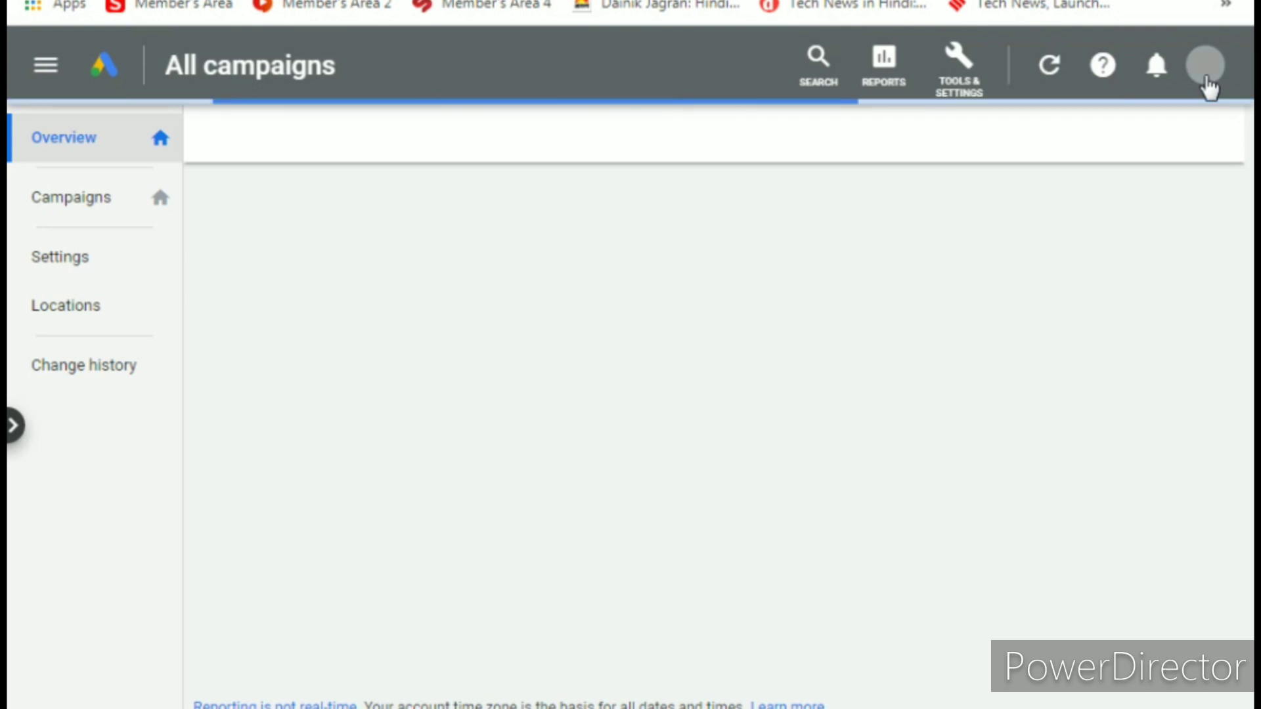
Step: Create a new Google Ads account under the signed-in Google account and confirm its creation
left_click(1209, 84)
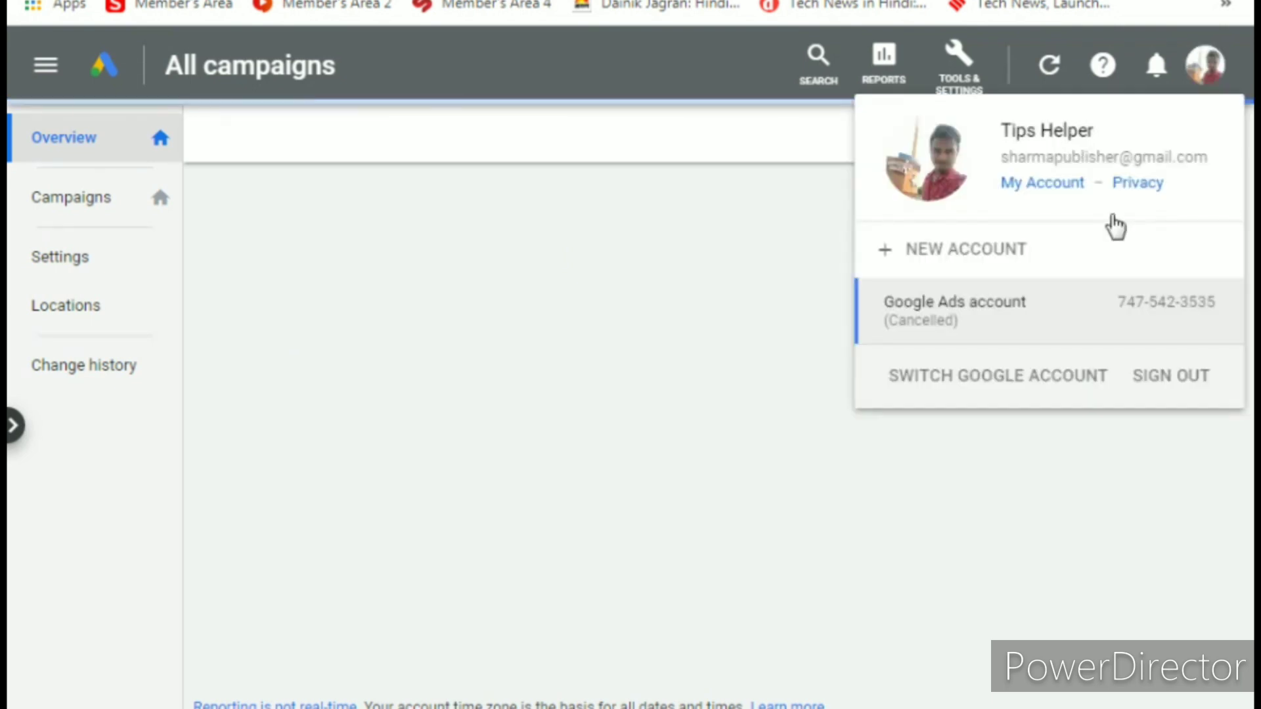
left_click(929, 257)
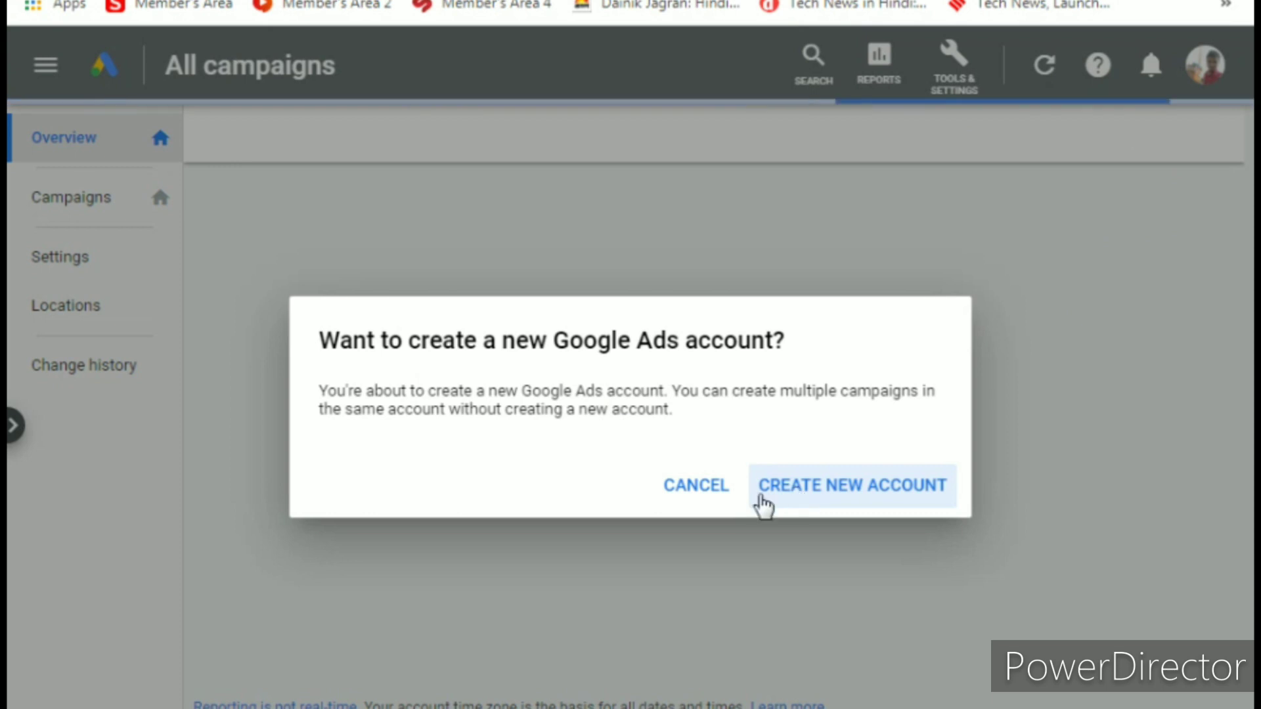
left_click(829, 505)
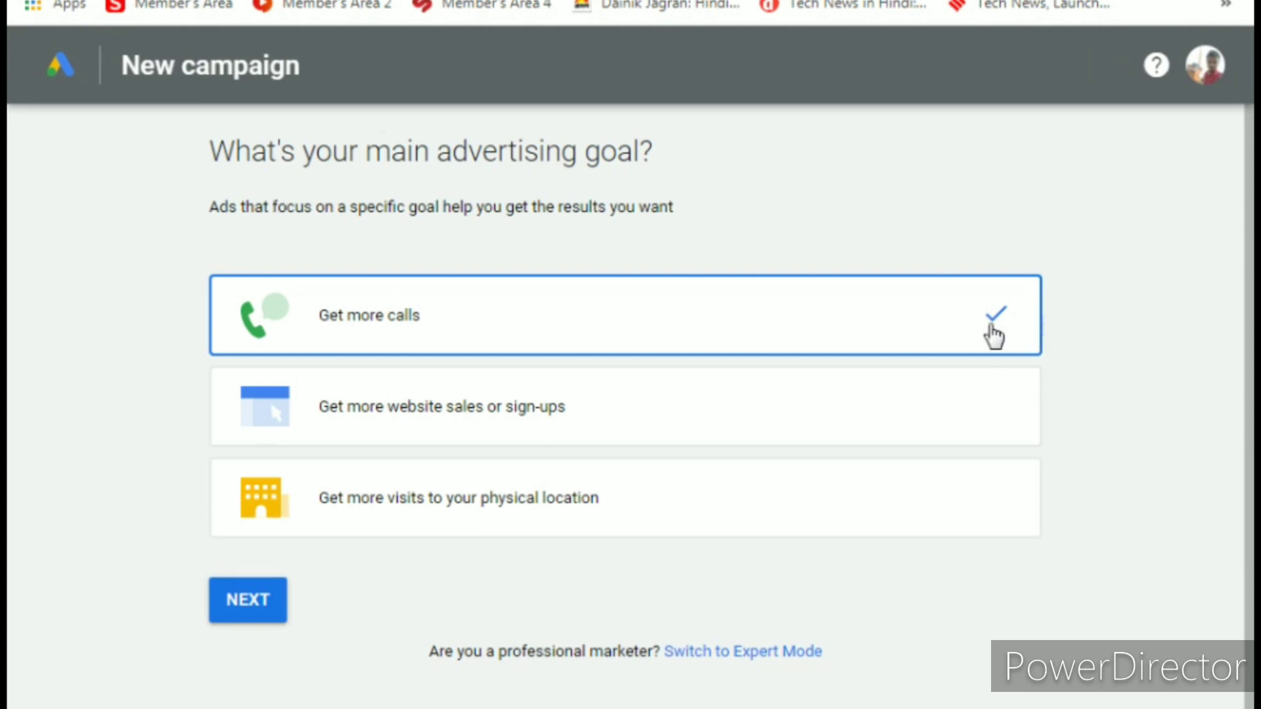
Step: Choose "Get more visits to your physical location" as the main advertising goal and continue
scroll(926, 364, "down", 1)
scroll(922, 371, "up", 1)
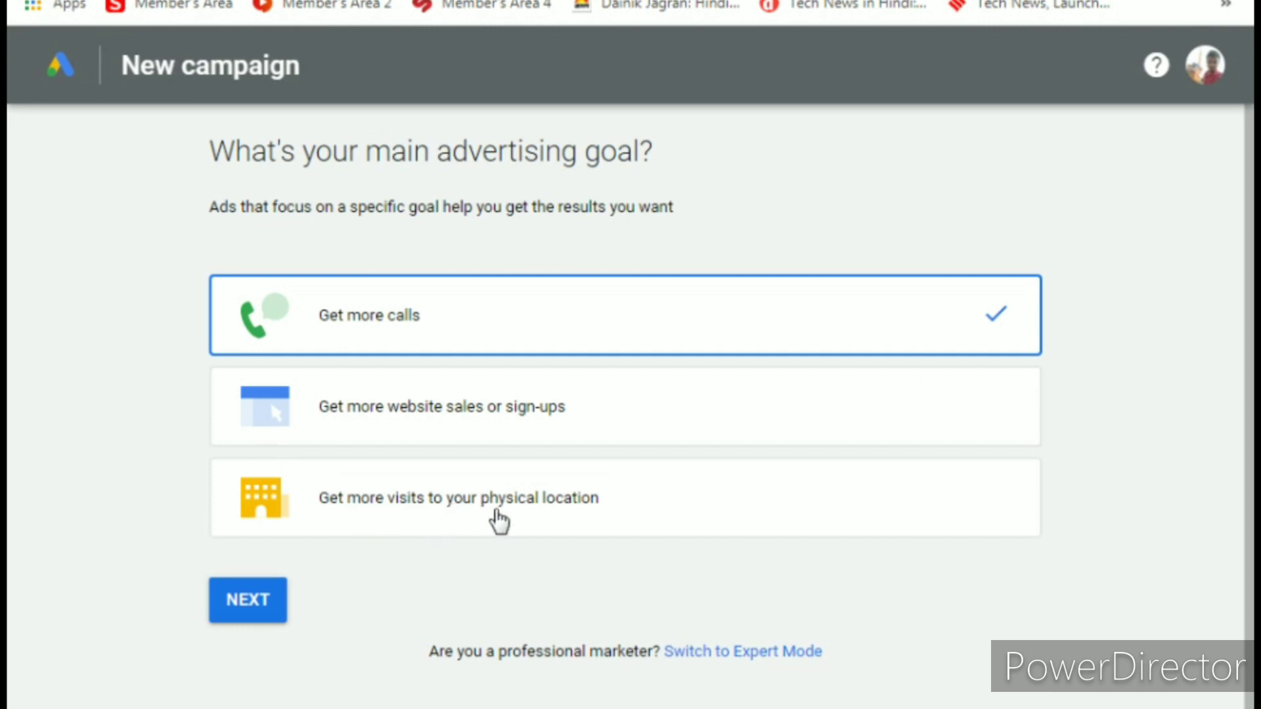
left_click(471, 503)
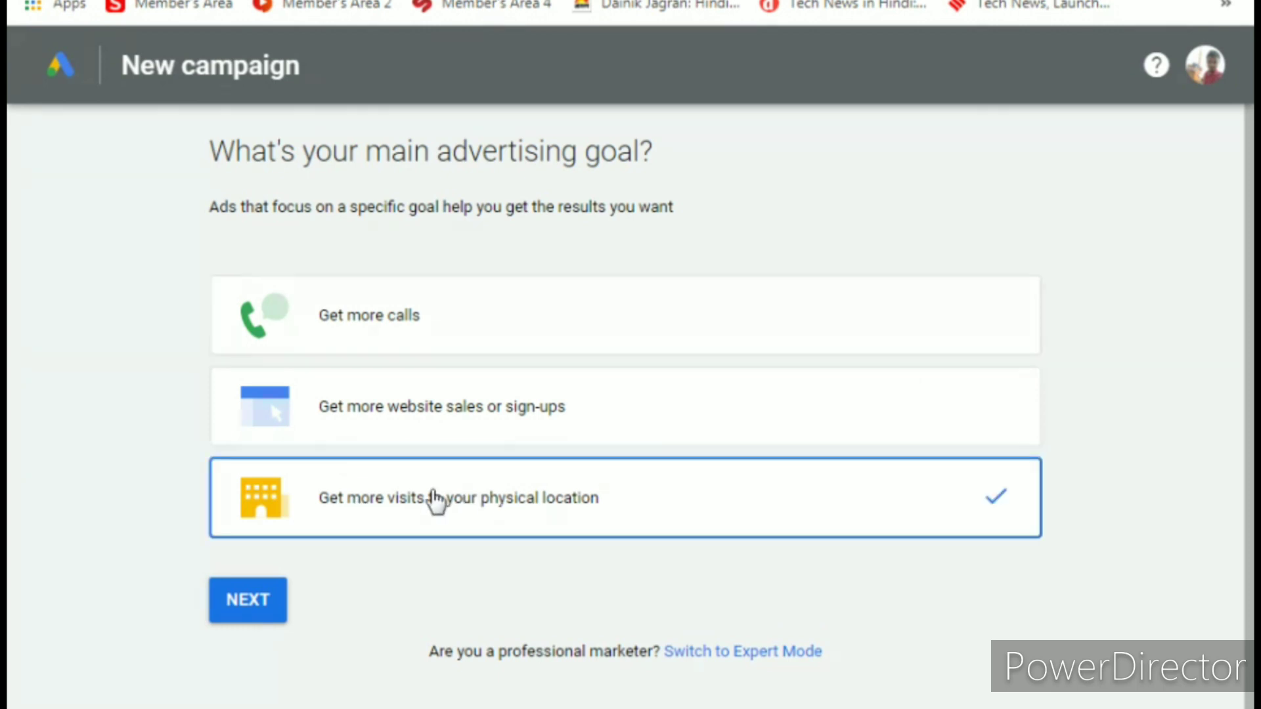
scroll(436, 501, "down", 1)
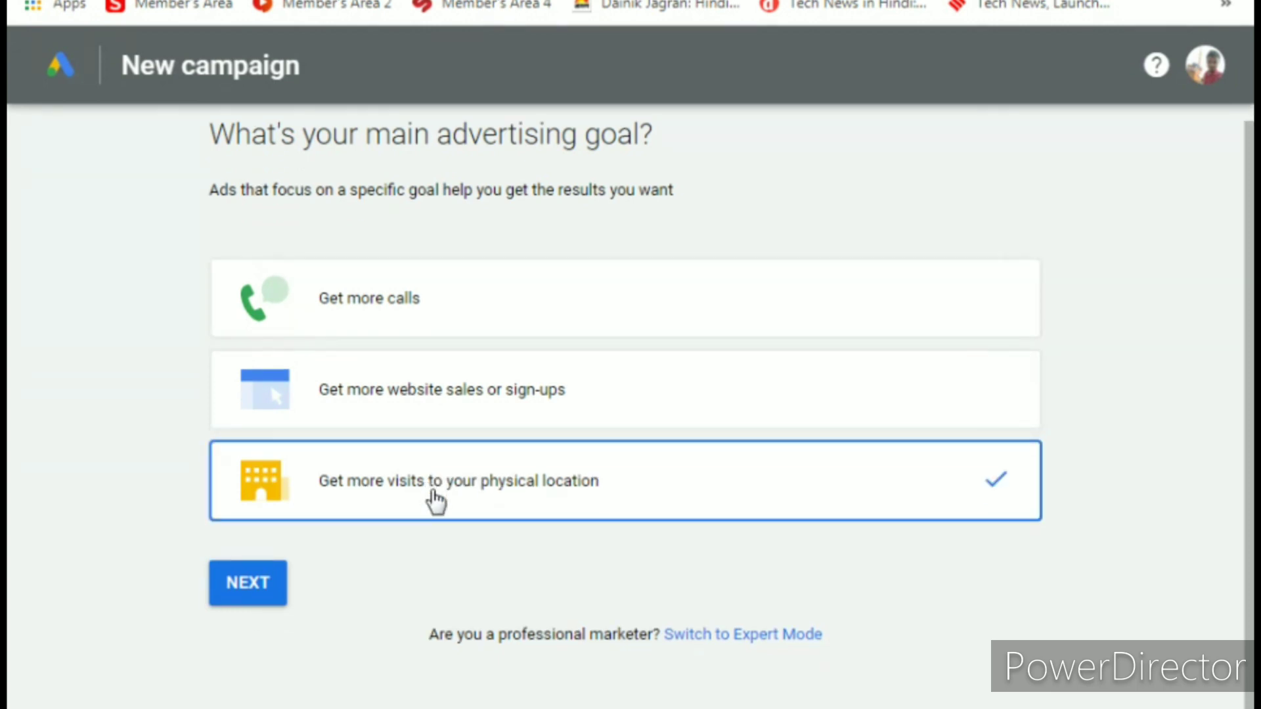
left_click(256, 593)
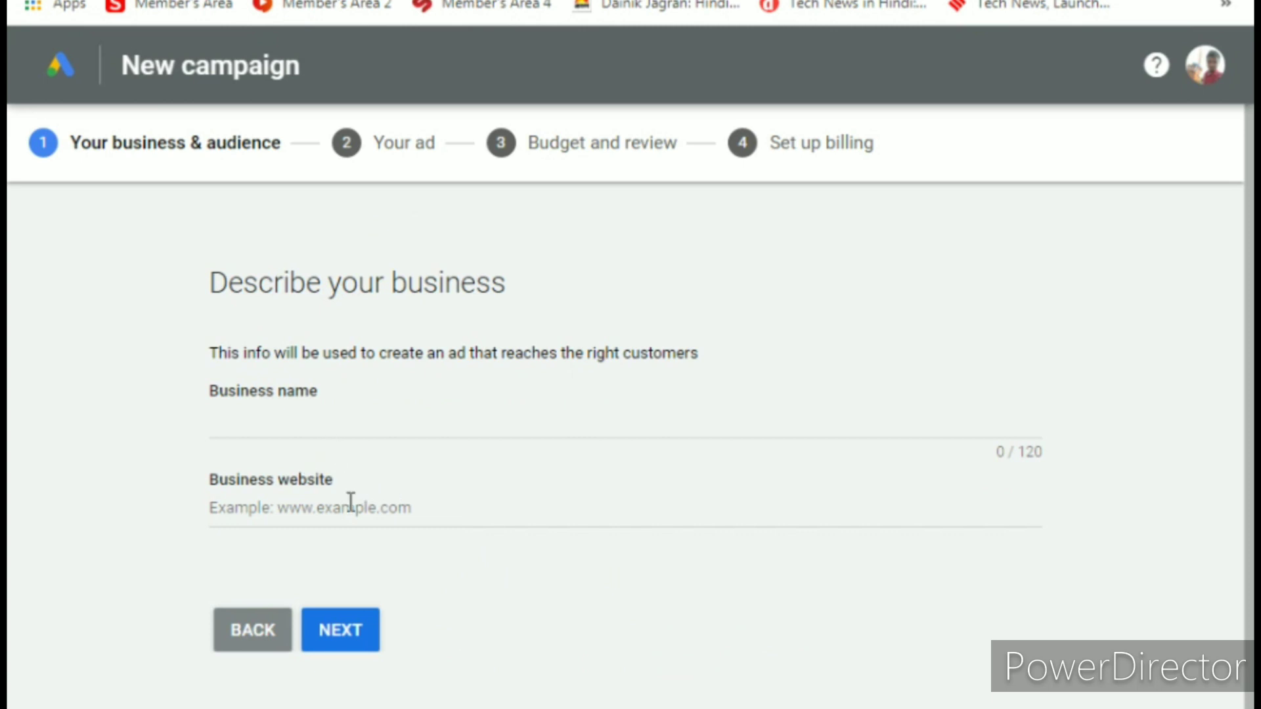
left_click(352, 425)
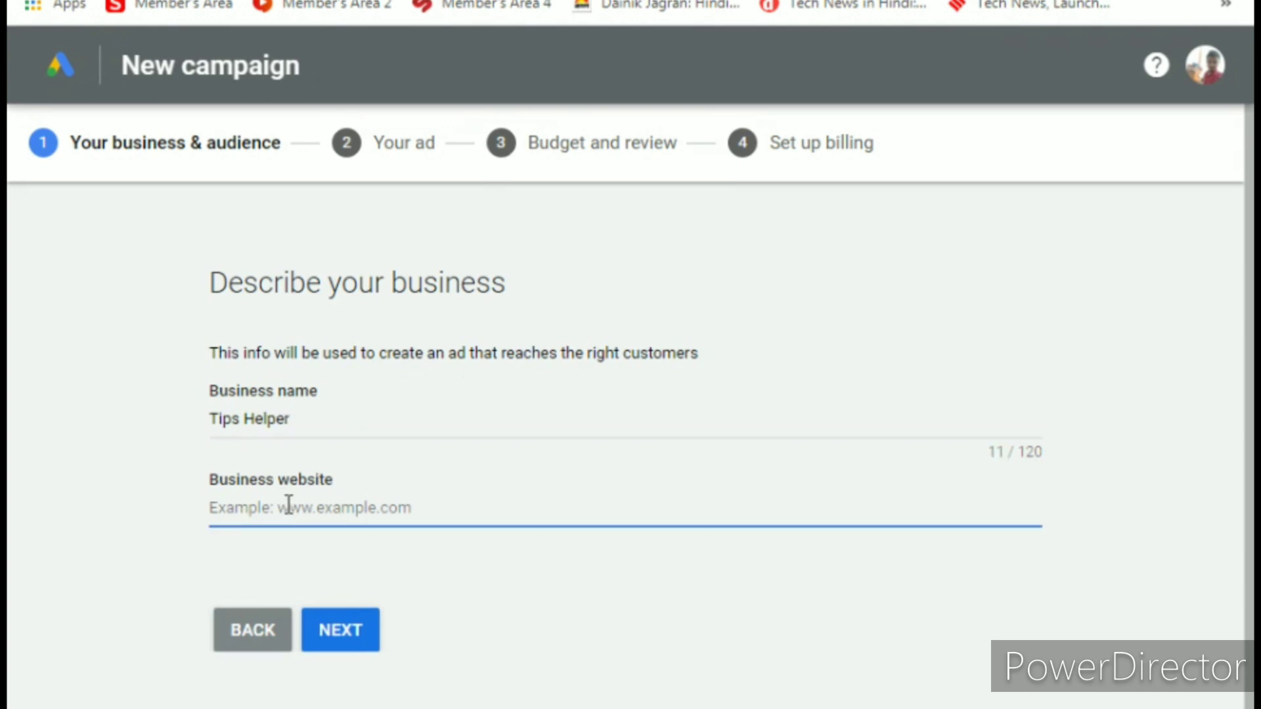
type("www")
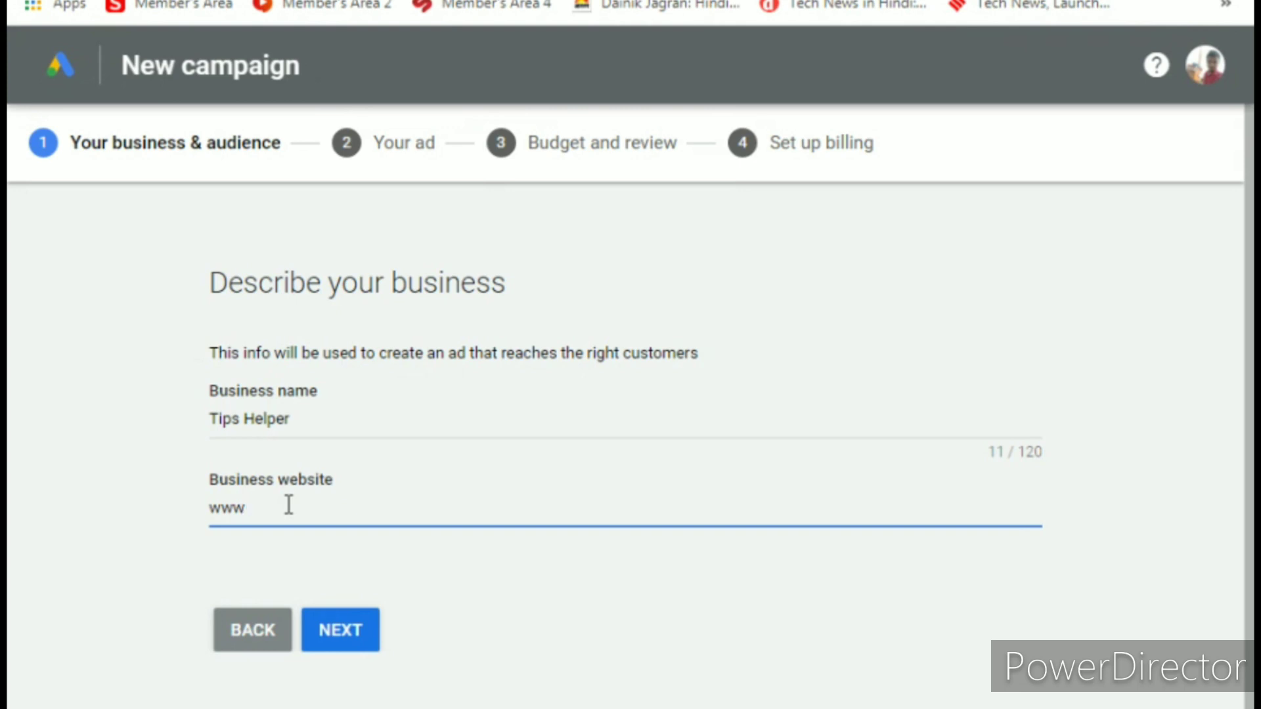
type(".tipshelper.in")
triple_click(298, 511)
right_click(298, 511)
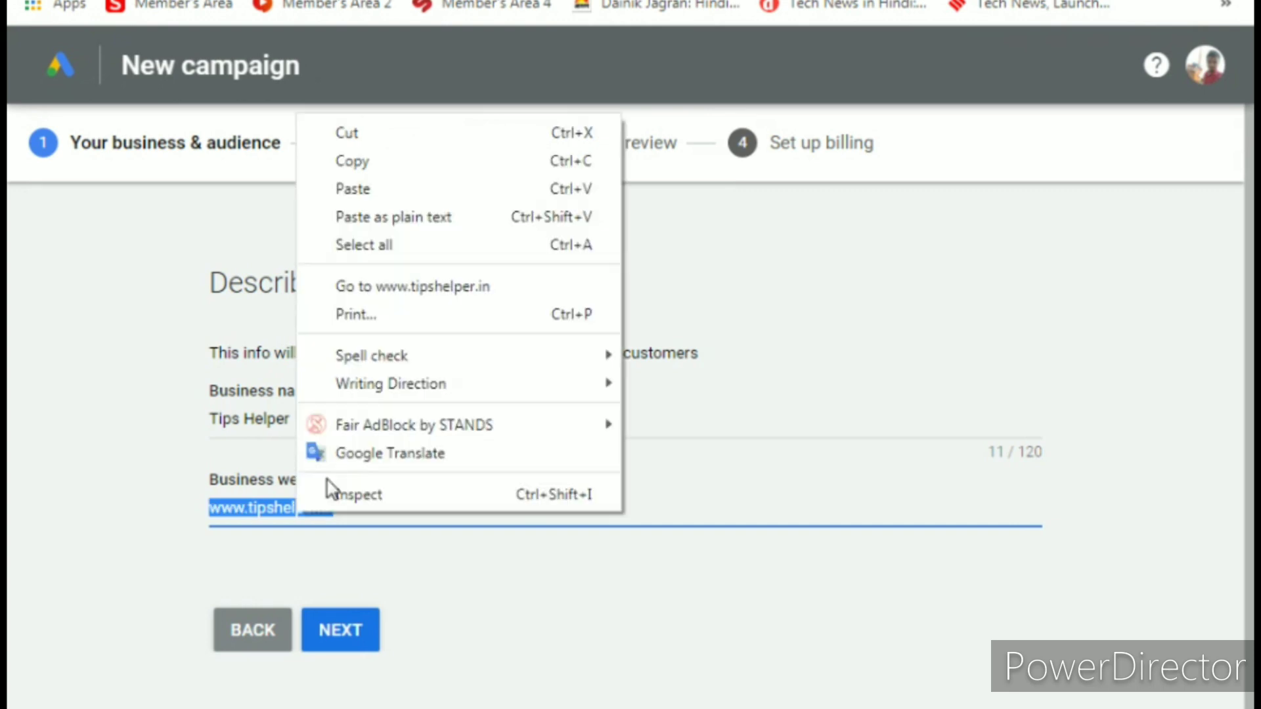
left_click(365, 169)
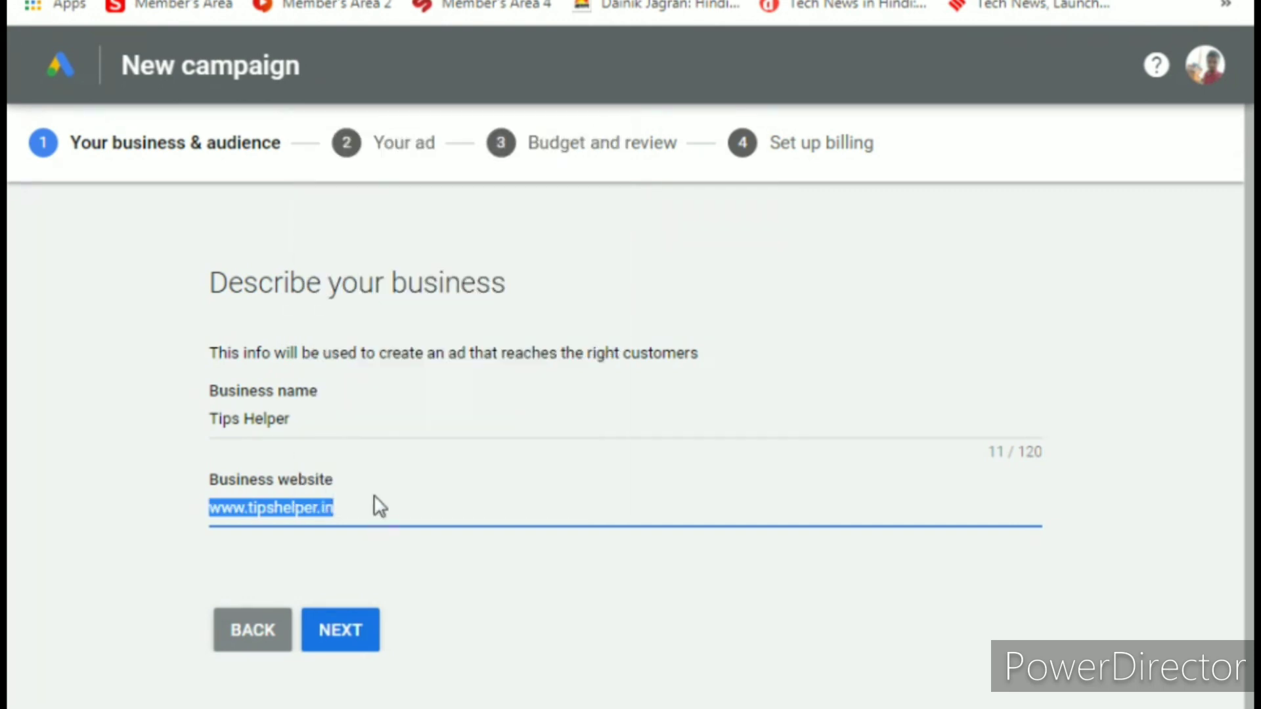
left_click(352, 630)
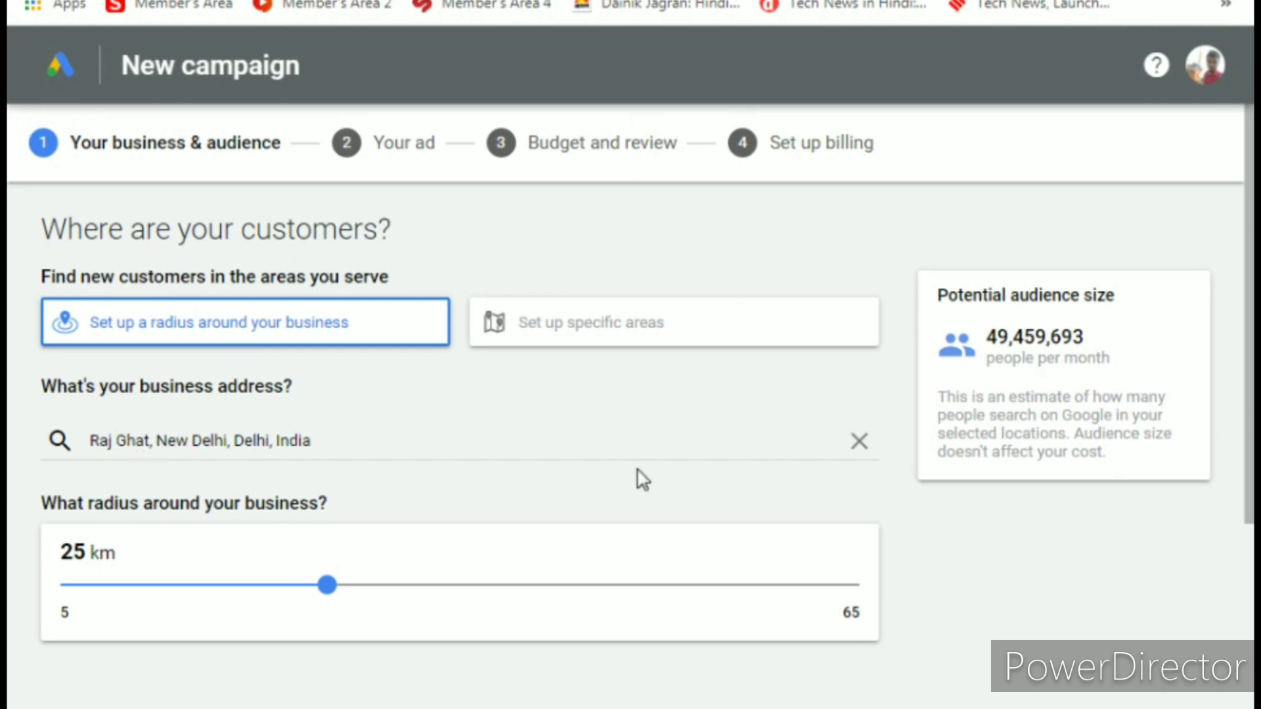
Step: Replace the business address for the customer area with "india"
left_click(873, 443)
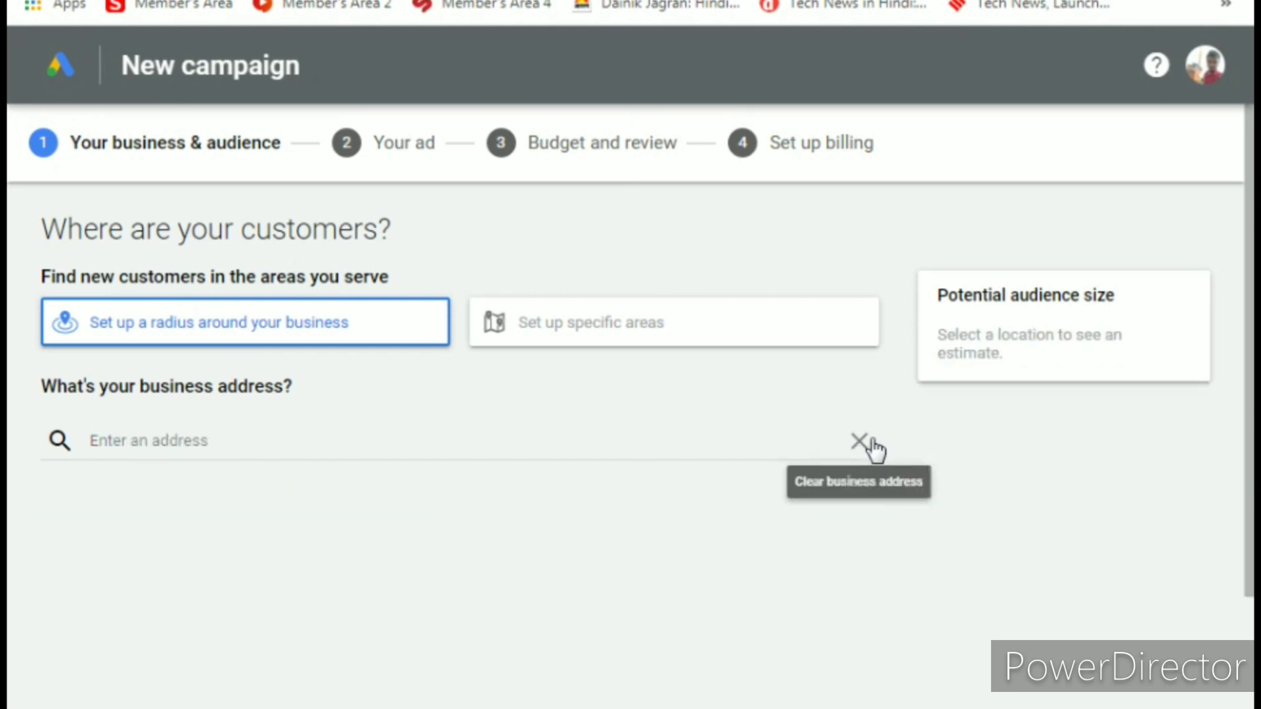
left_click(221, 436)
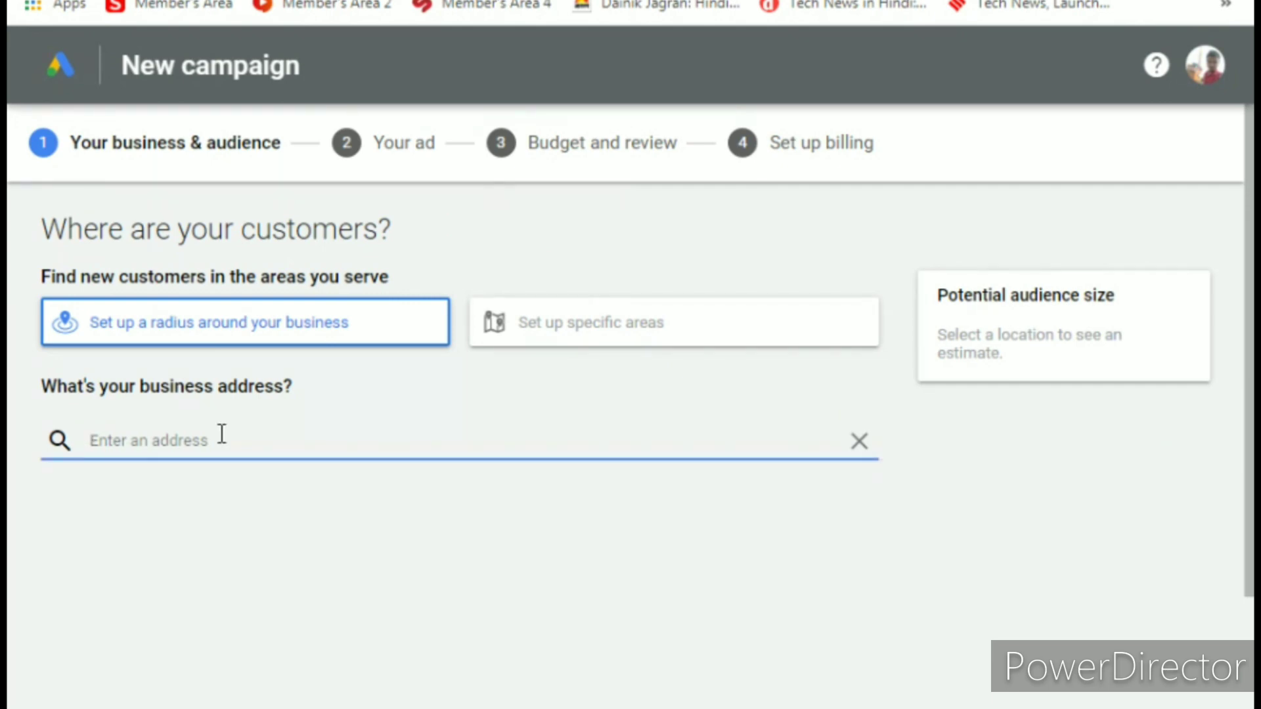
type("l")
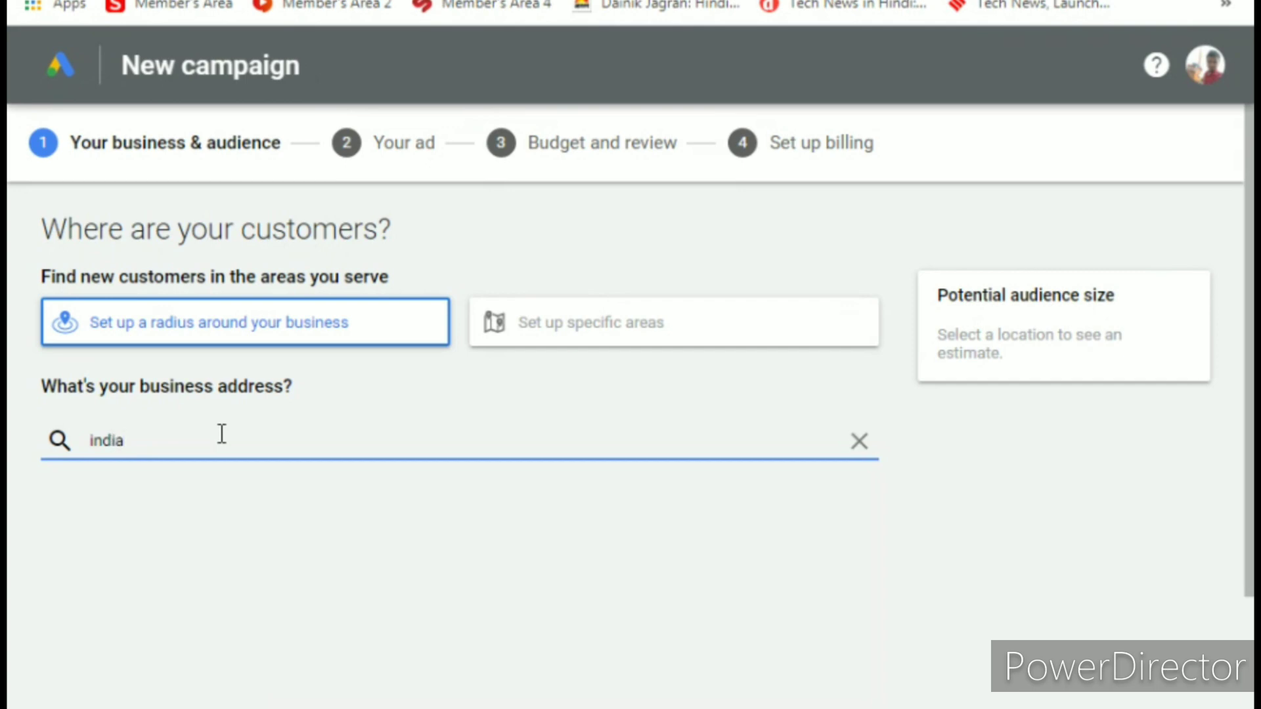
left_click(281, 522)
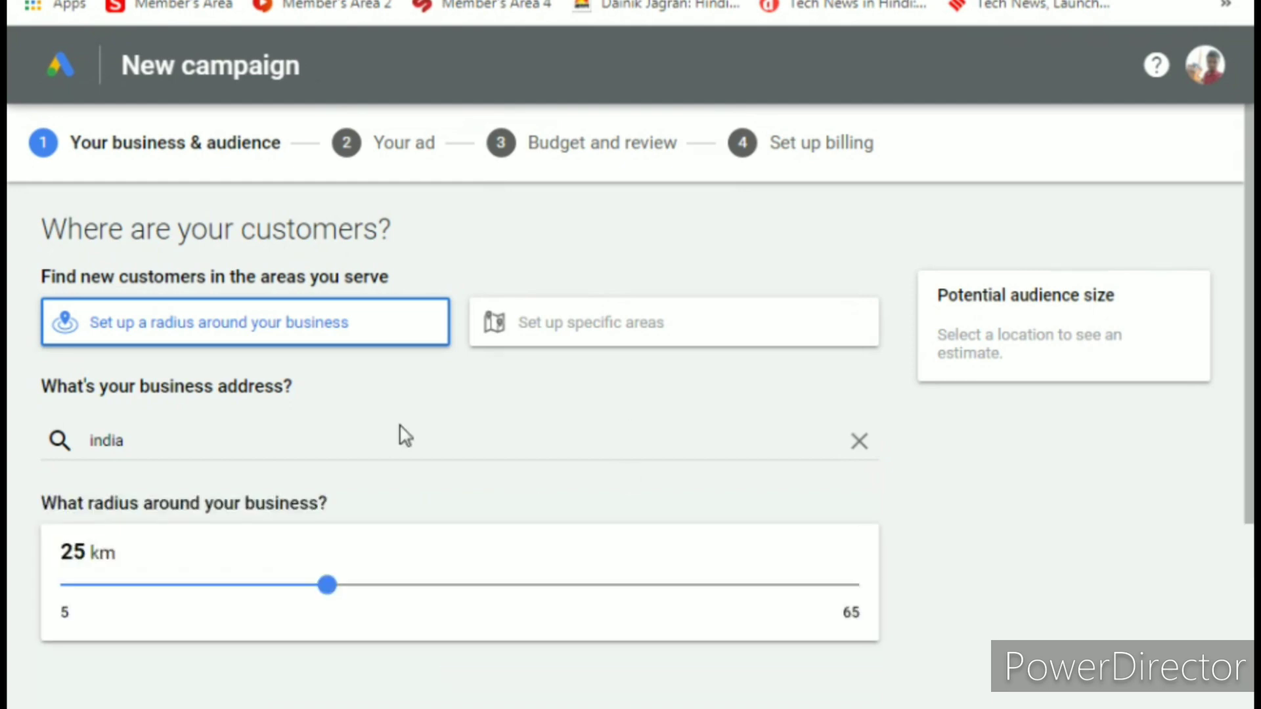
Step: Set the radius around the business to 50 km and continue
scroll(394, 440, "down", 2)
left_click_drag(327, 466, 433, 468)
left_click_drag(766, 468, 670, 484)
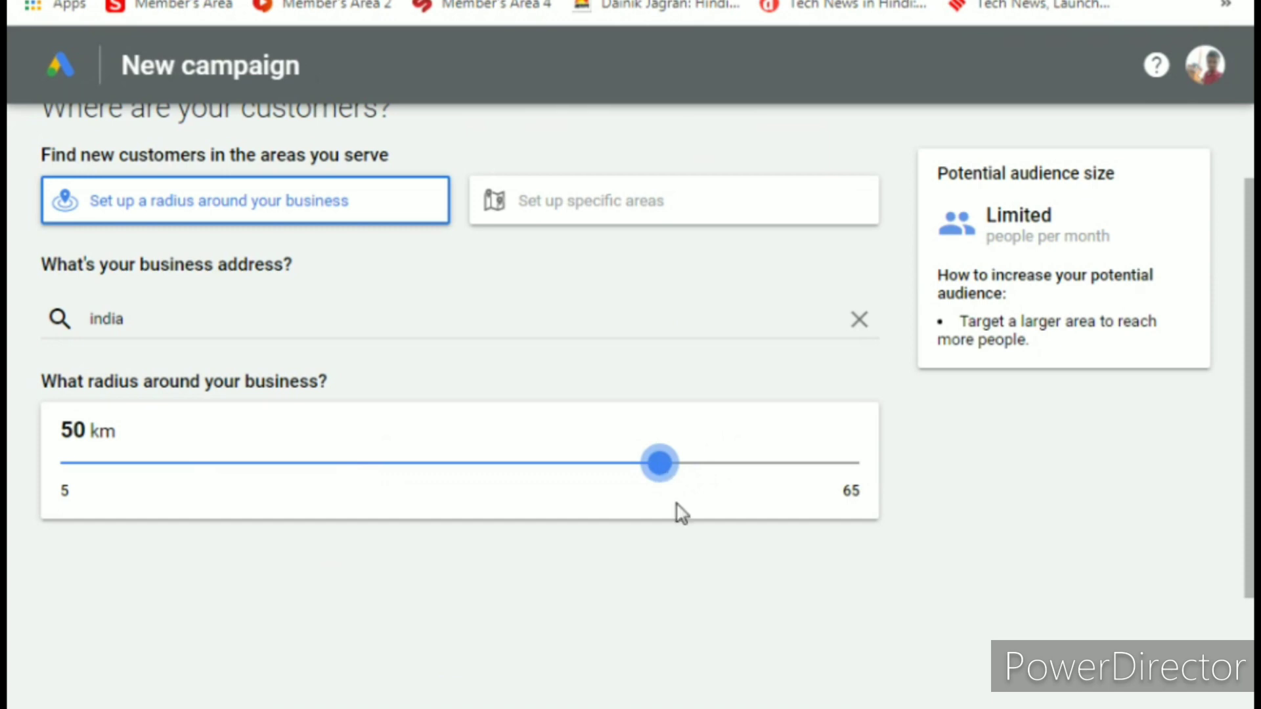
scroll(703, 579, "down", 5)
scroll(240, 605, "up", 5)
scroll(240, 608, "down", 5)
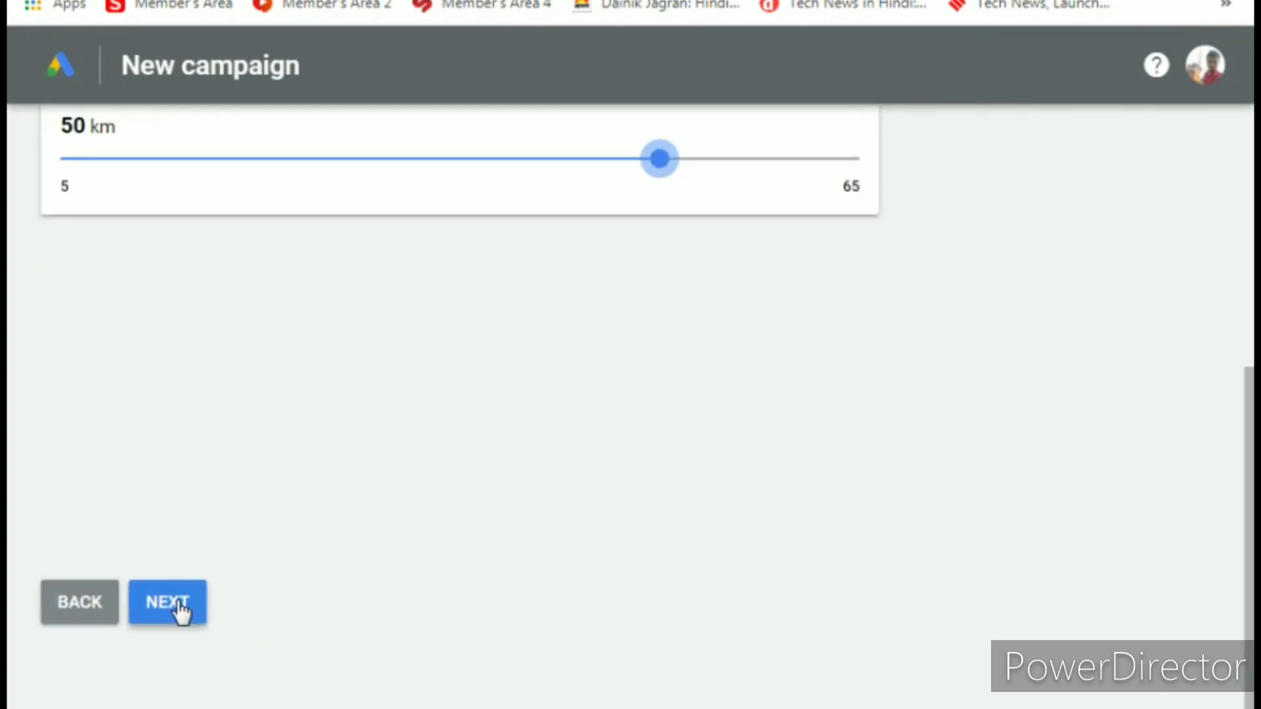
left_click(179, 602)
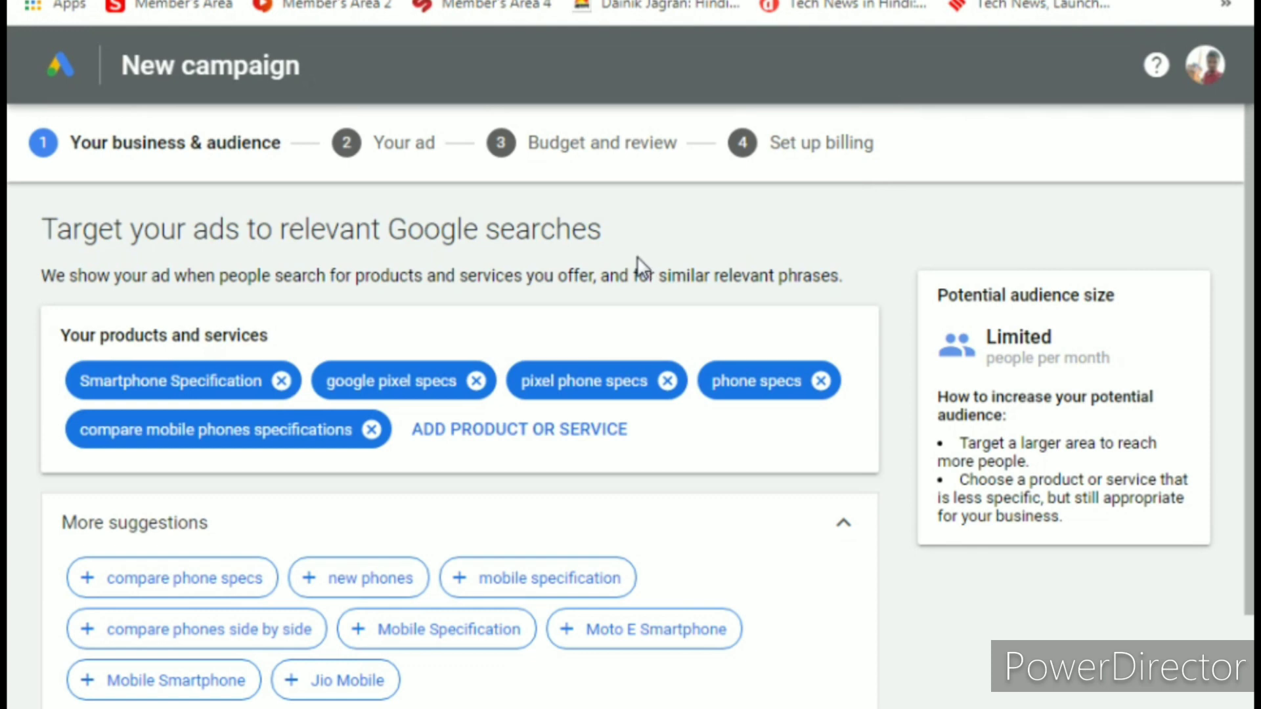
Step: Review the suggested products and services, keep the preselected ones with English as the advertising language, and continue
scroll(647, 290, "down", 2)
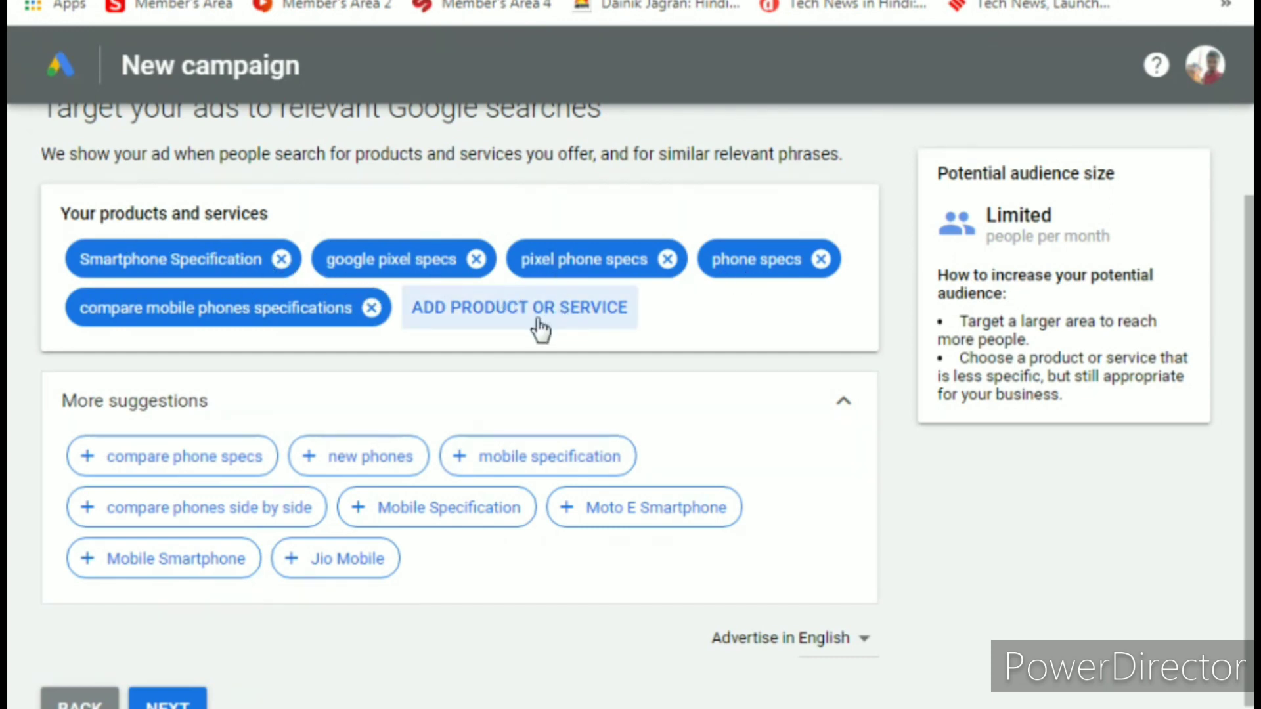
scroll(466, 398, "down", 2)
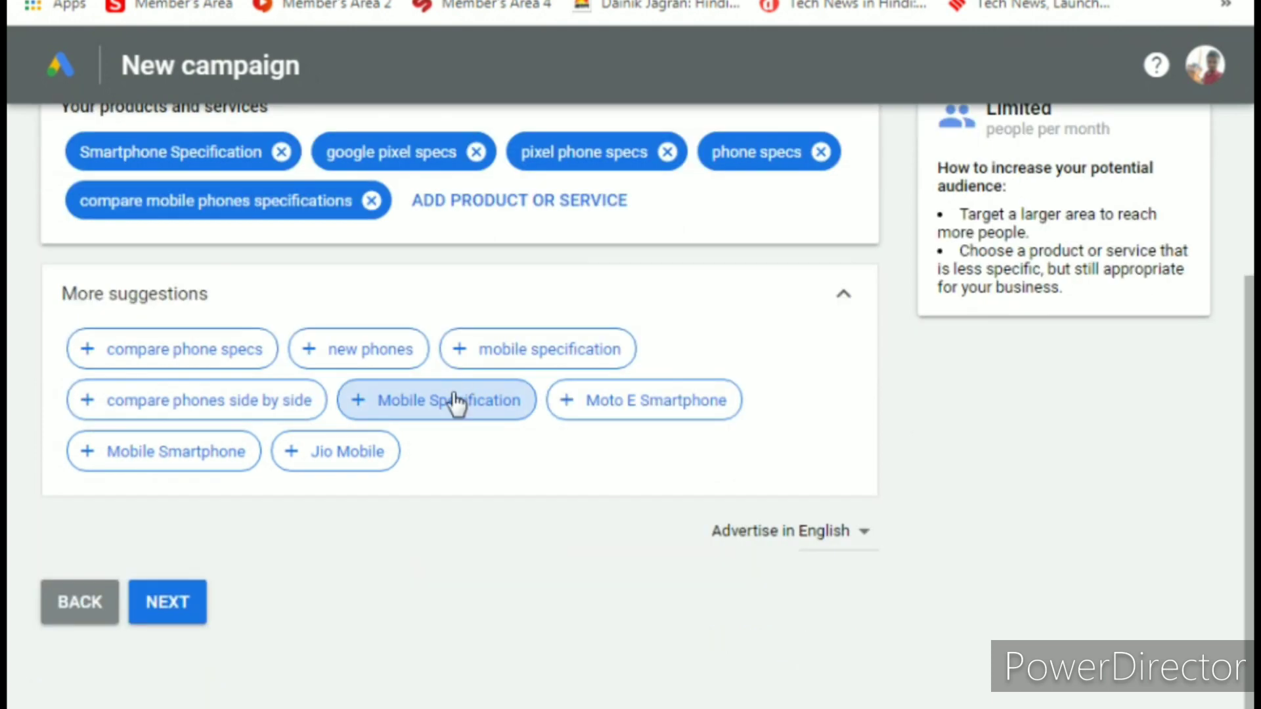
scroll(455, 402, "up", 4)
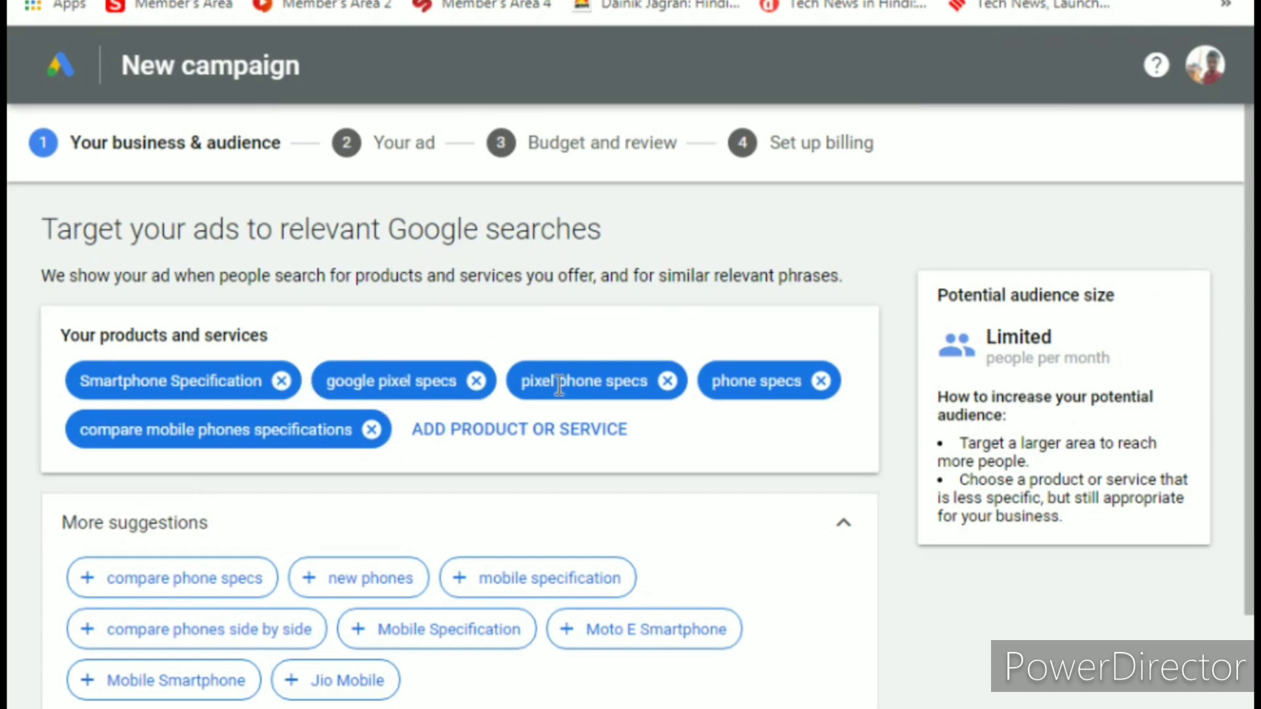
scroll(237, 565, "down", 4)
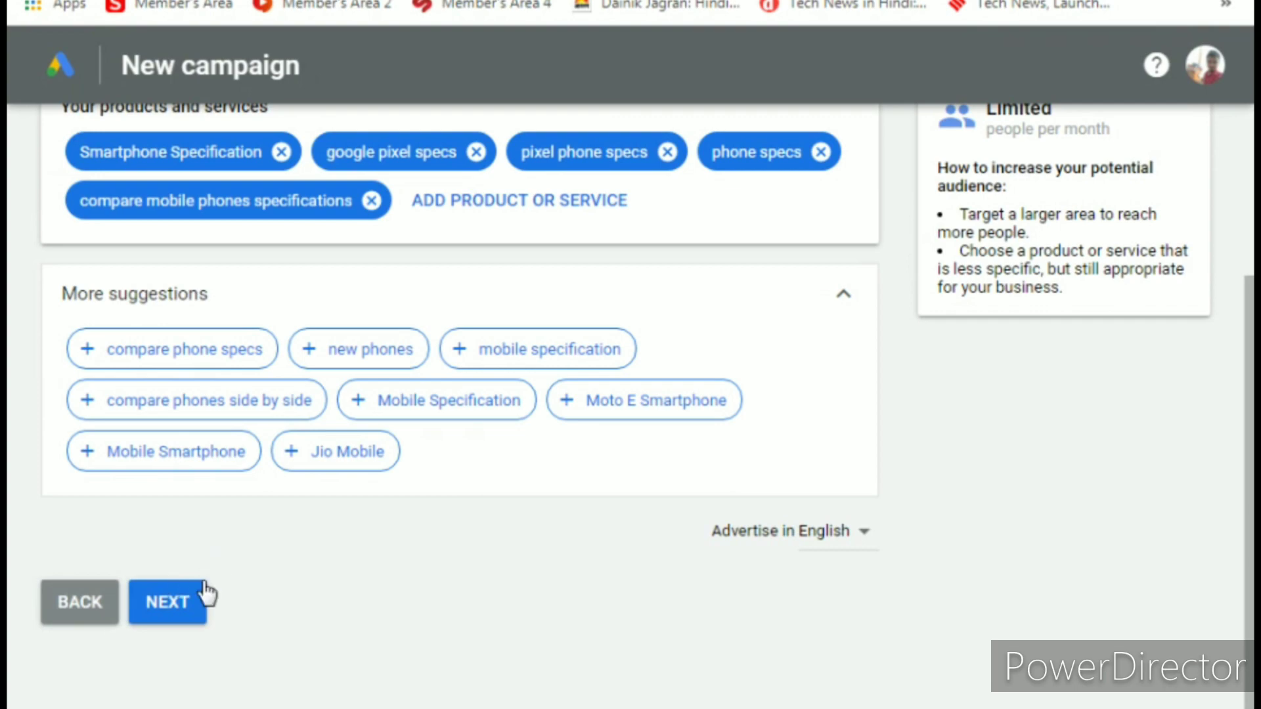
left_click(181, 606)
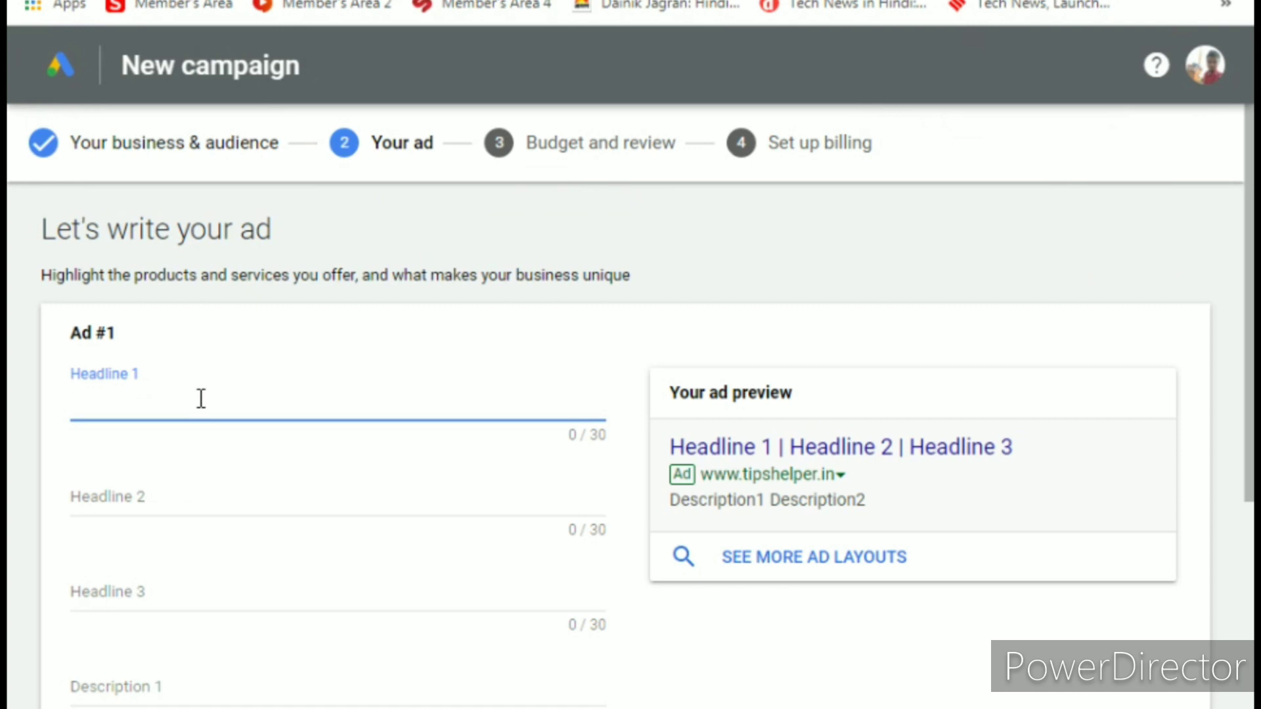
Step: Set the ad's Headline 1 to "How to make money" and Headline 2 to "paise kaise kmaye"
type("Ho")
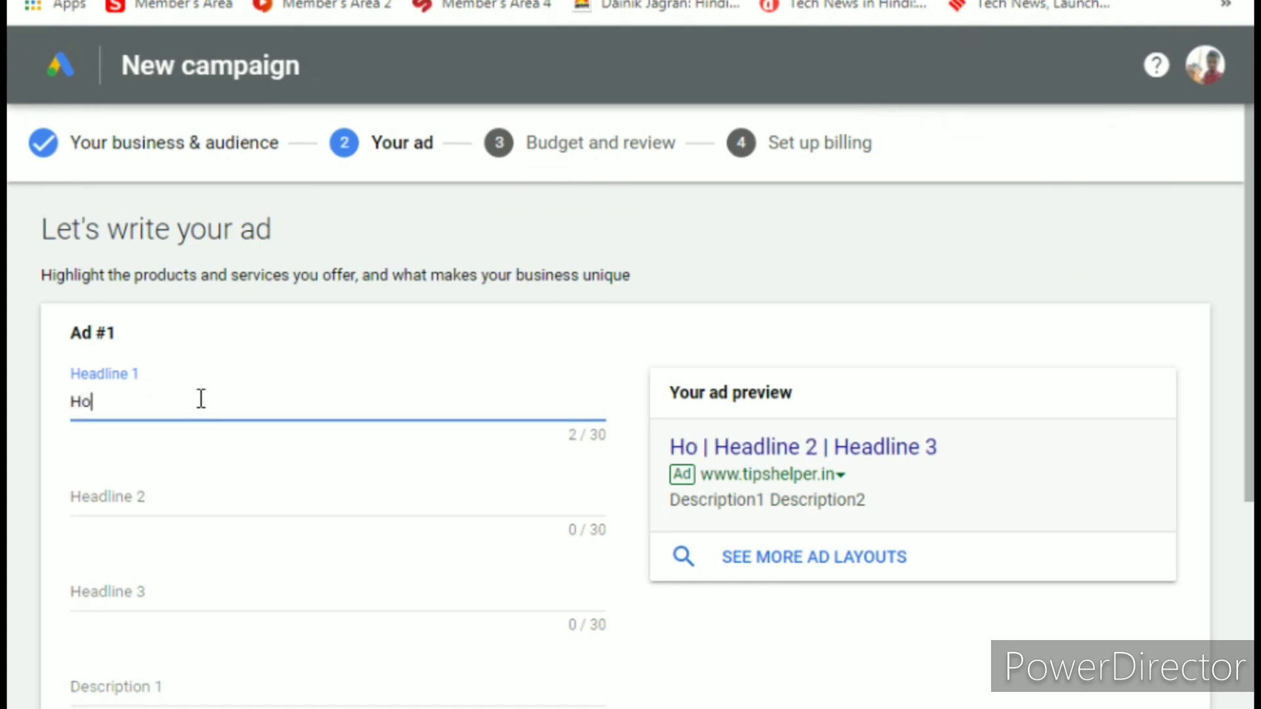
type("w to mak")
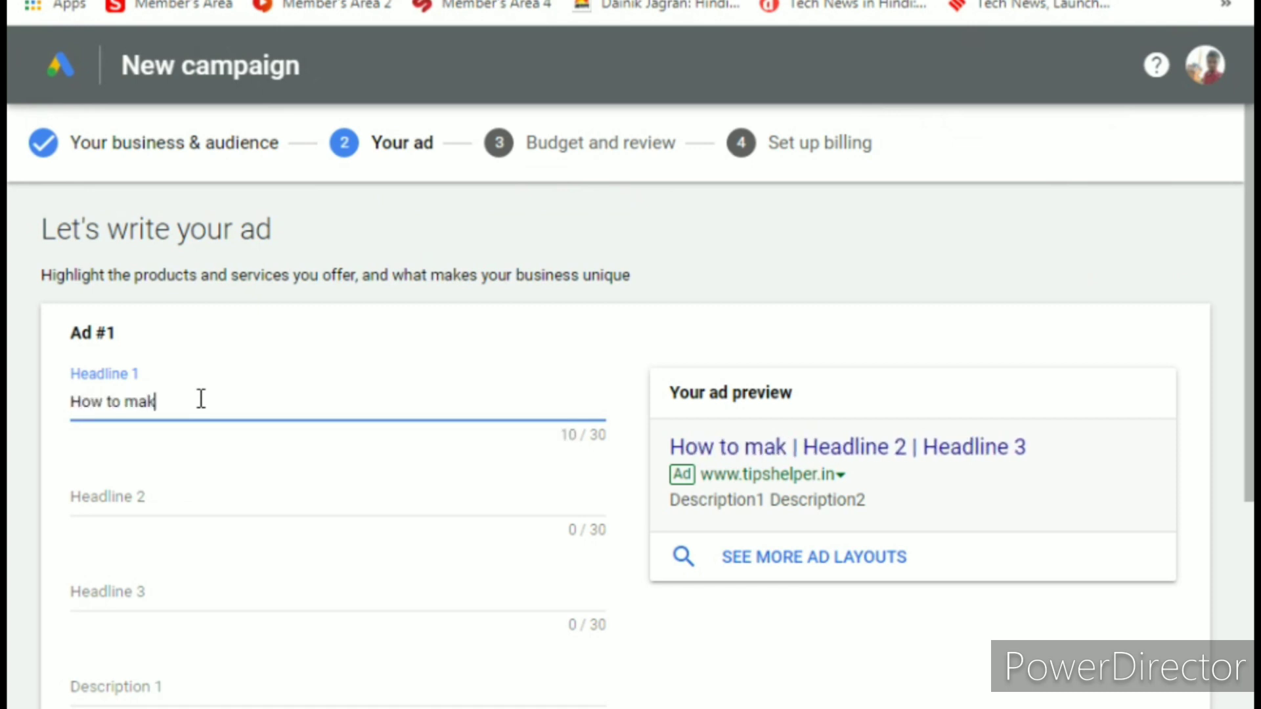
type("e money")
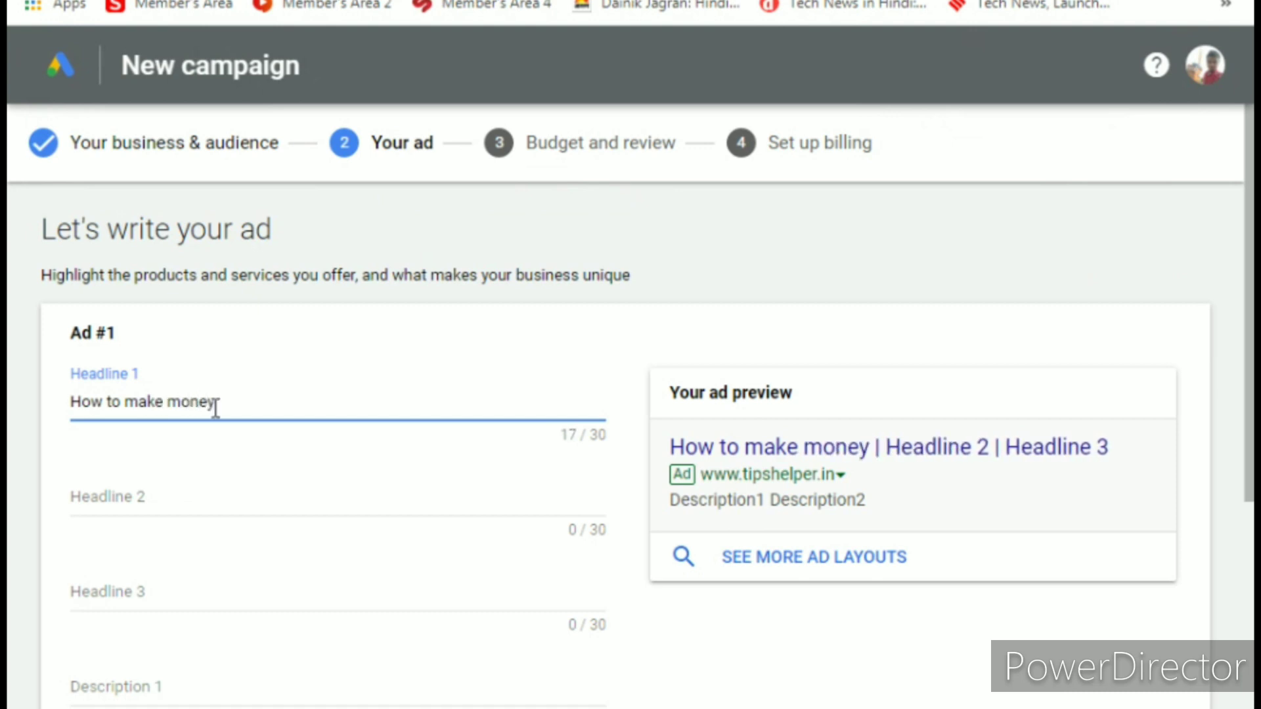
left_click(172, 496)
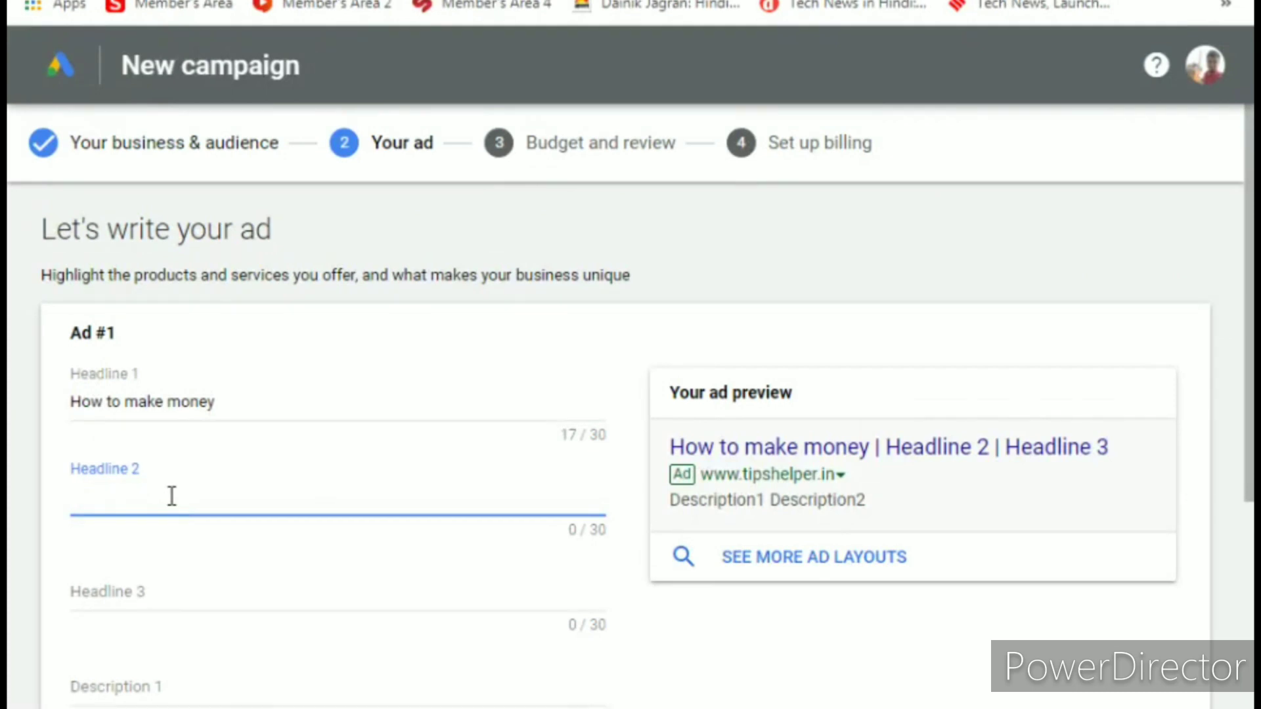
type("paise ka")
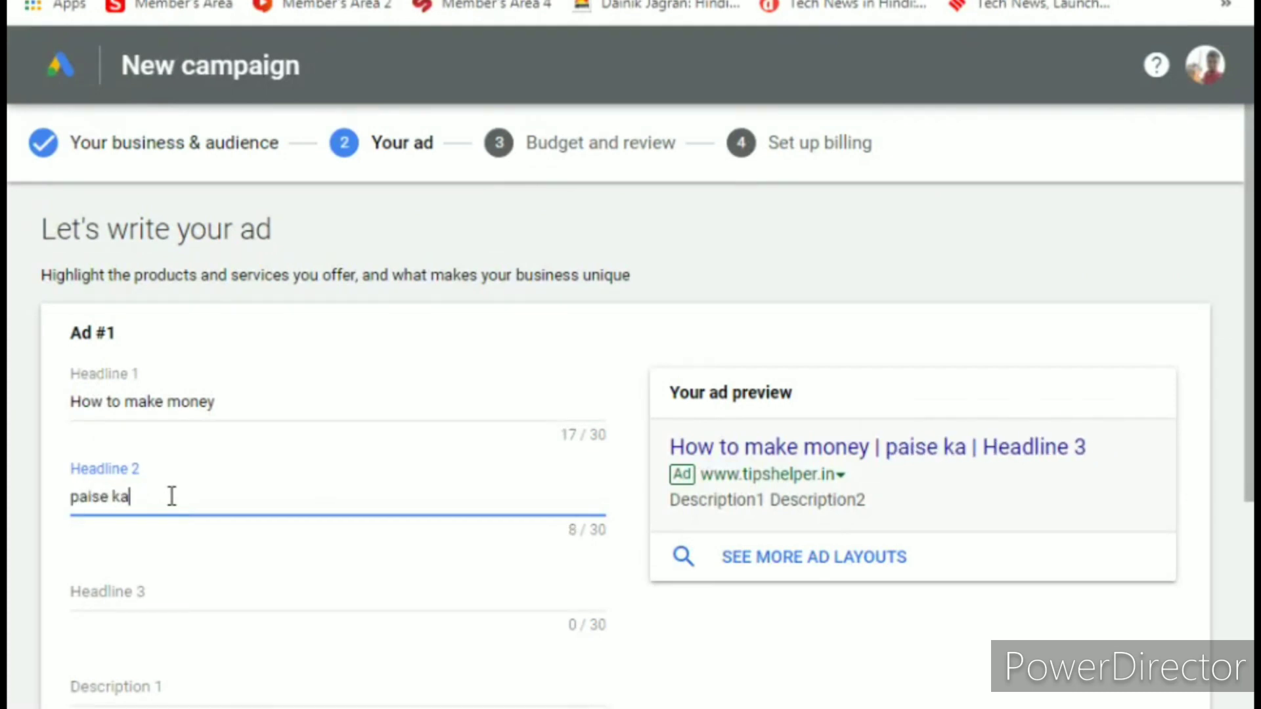
type("ise ")
type("kmaye")
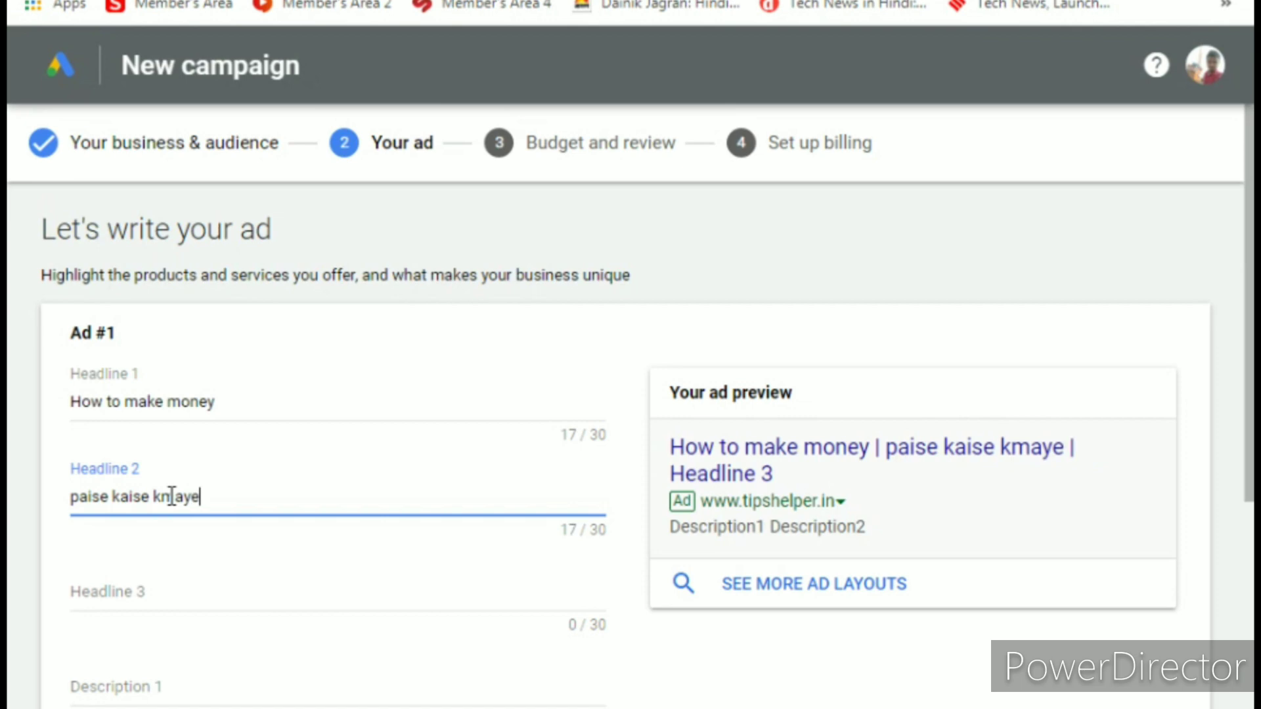
scroll(174, 518, "down", 2)
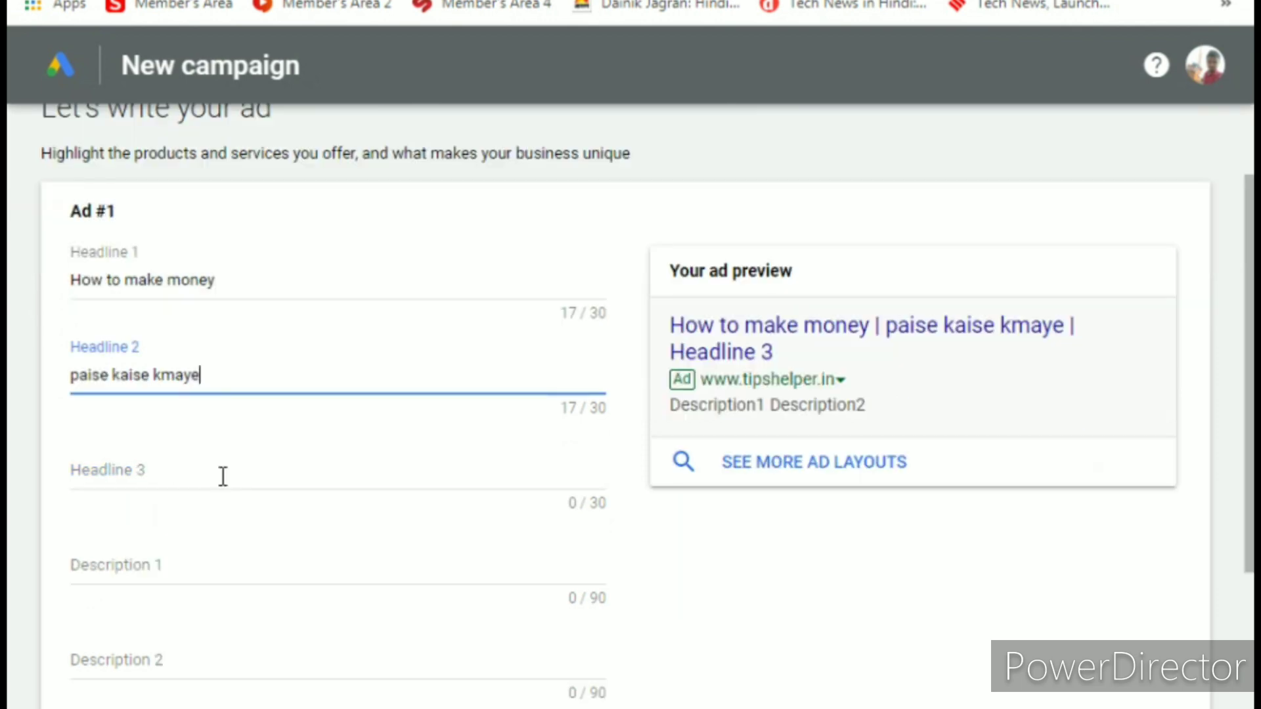
Step: Set the ad's Headline 3 to "Tips Helper" and Description 1 to "How to make money in hindi"
left_click(164, 472)
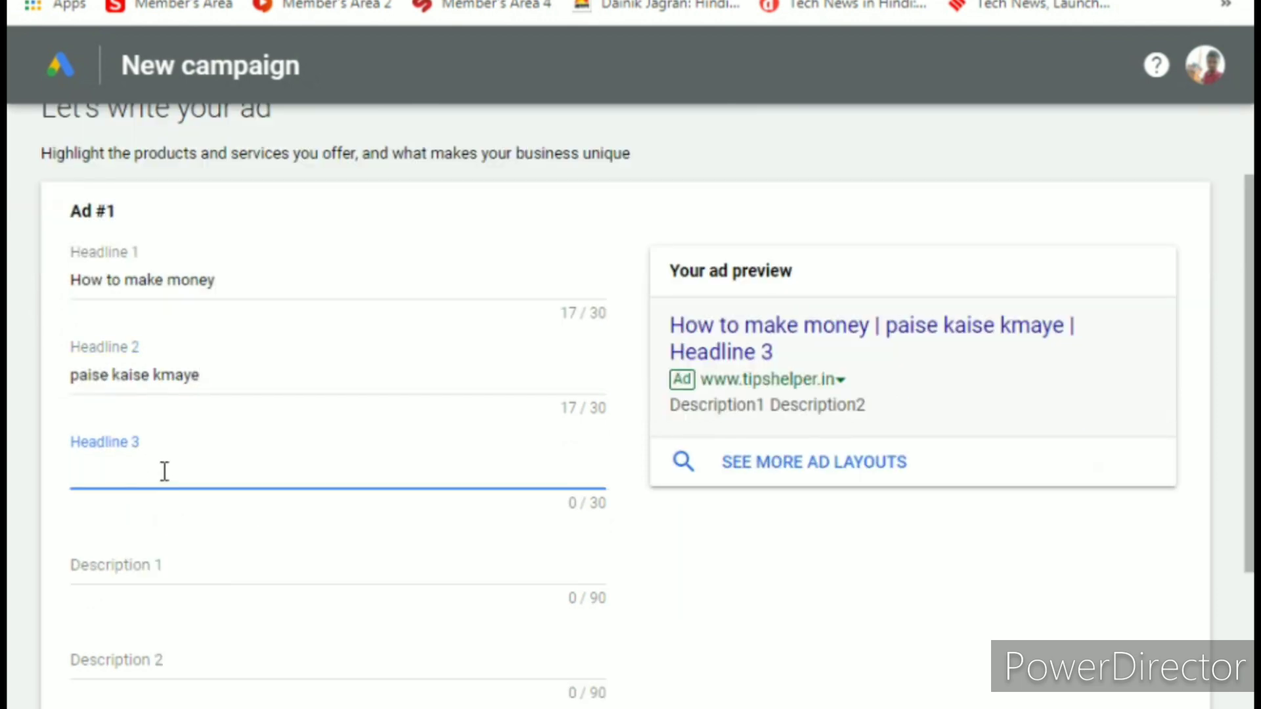
type("Tips")
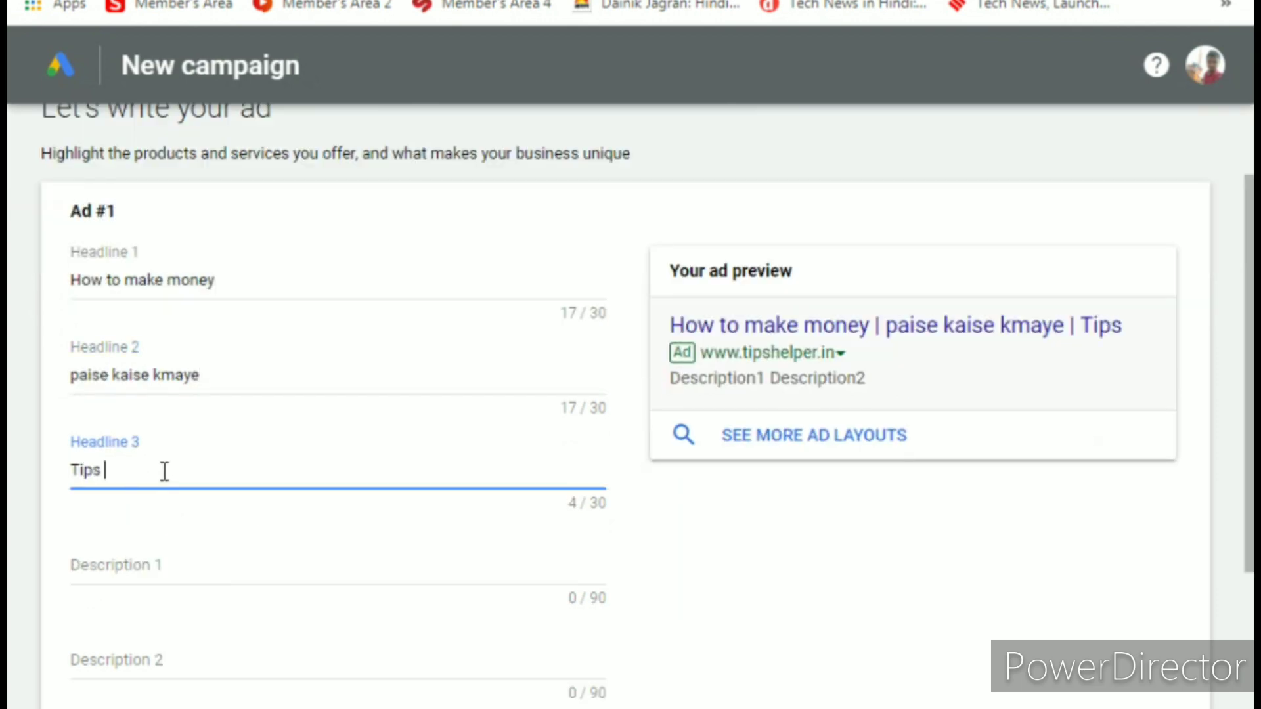
type(" Helper")
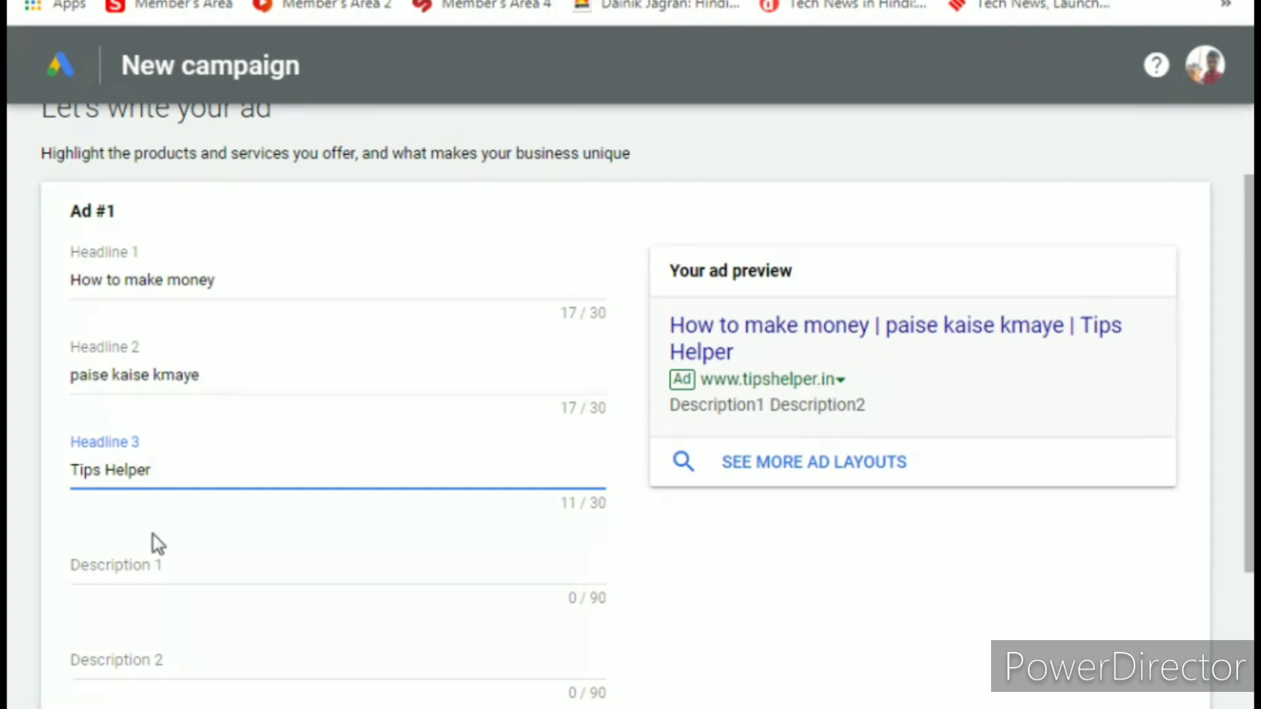
left_click(165, 559)
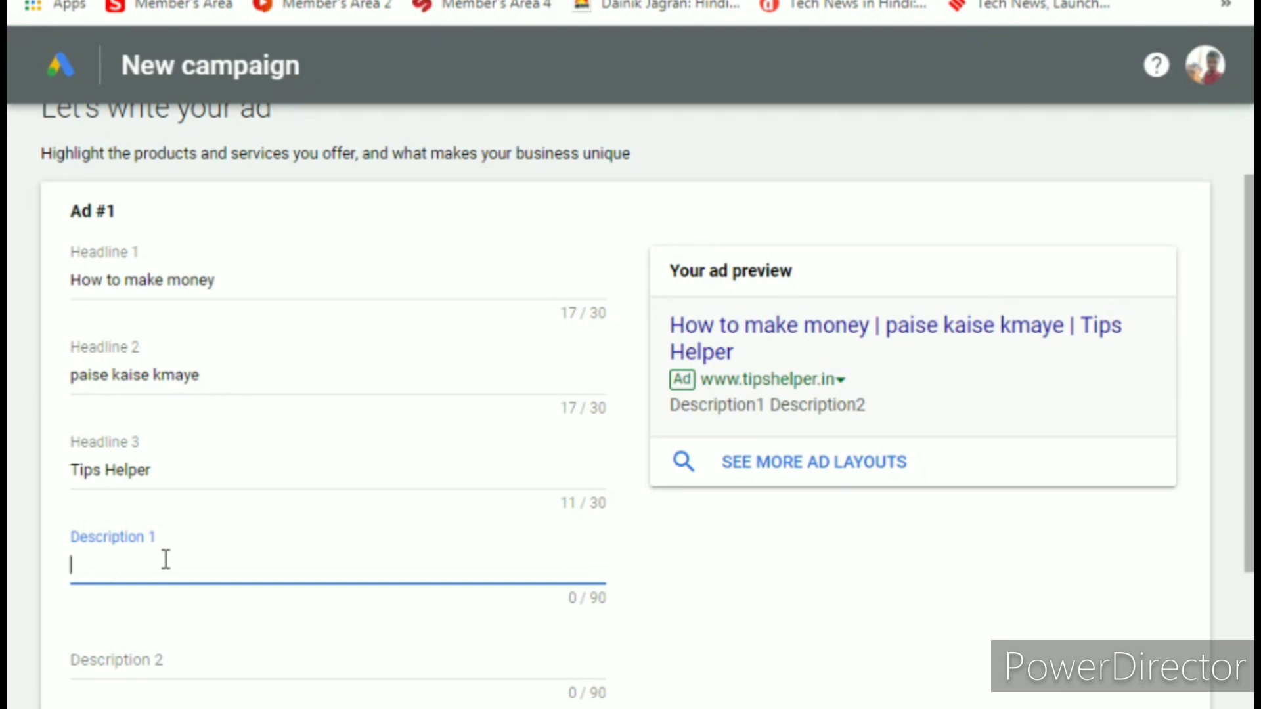
type("How to m")
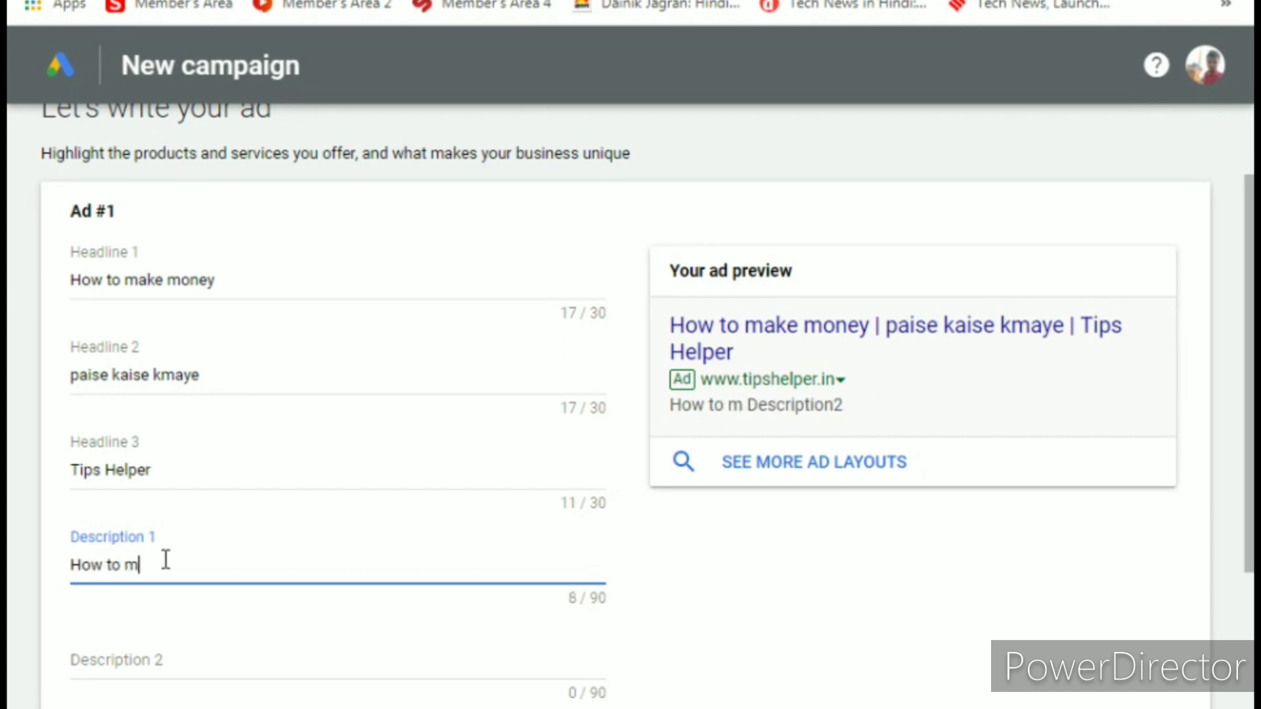
type("ake money")
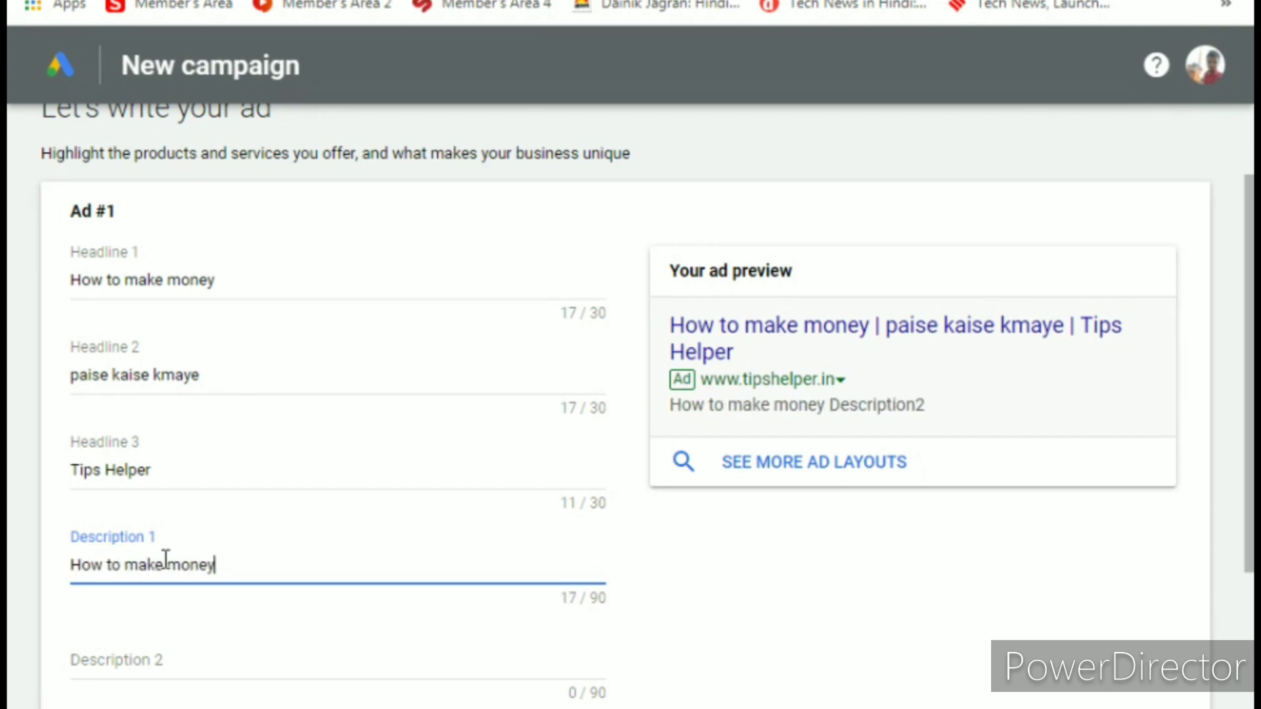
type(" in hindi")
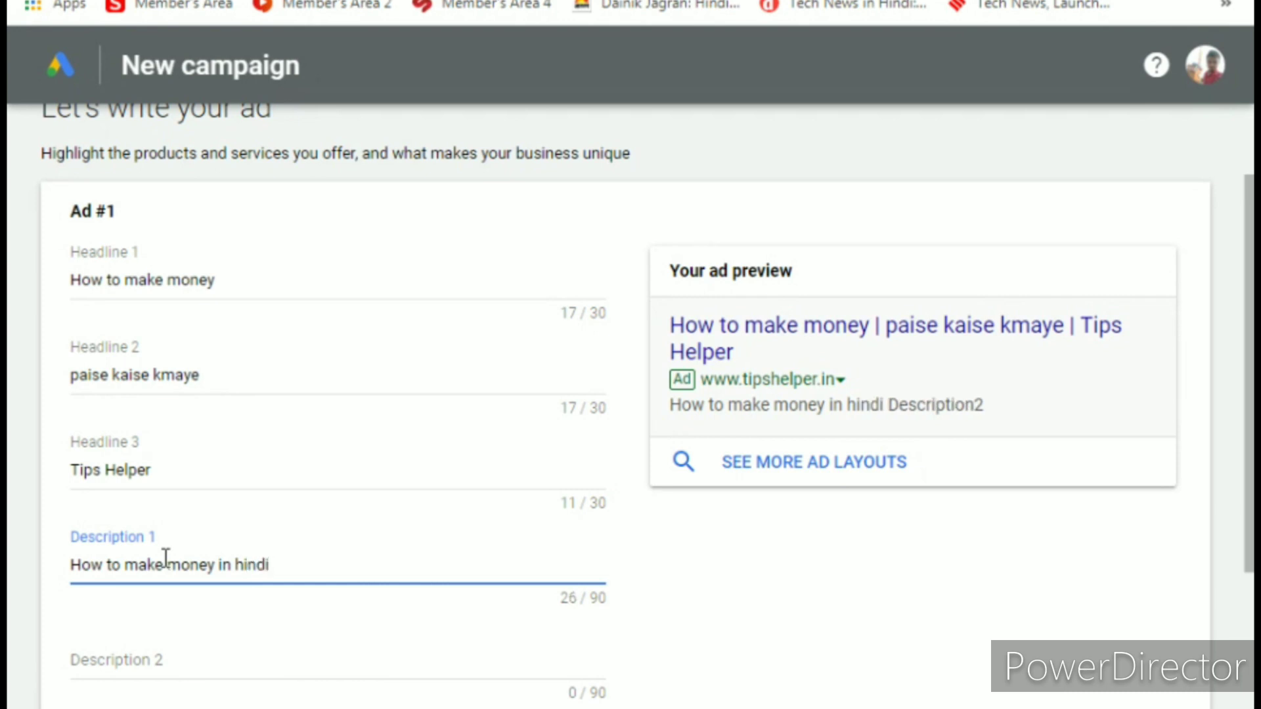
Step: Set the ad's Description 2 to "Paise kmaye bas is trikese"
scroll(165, 557, "down", 2)
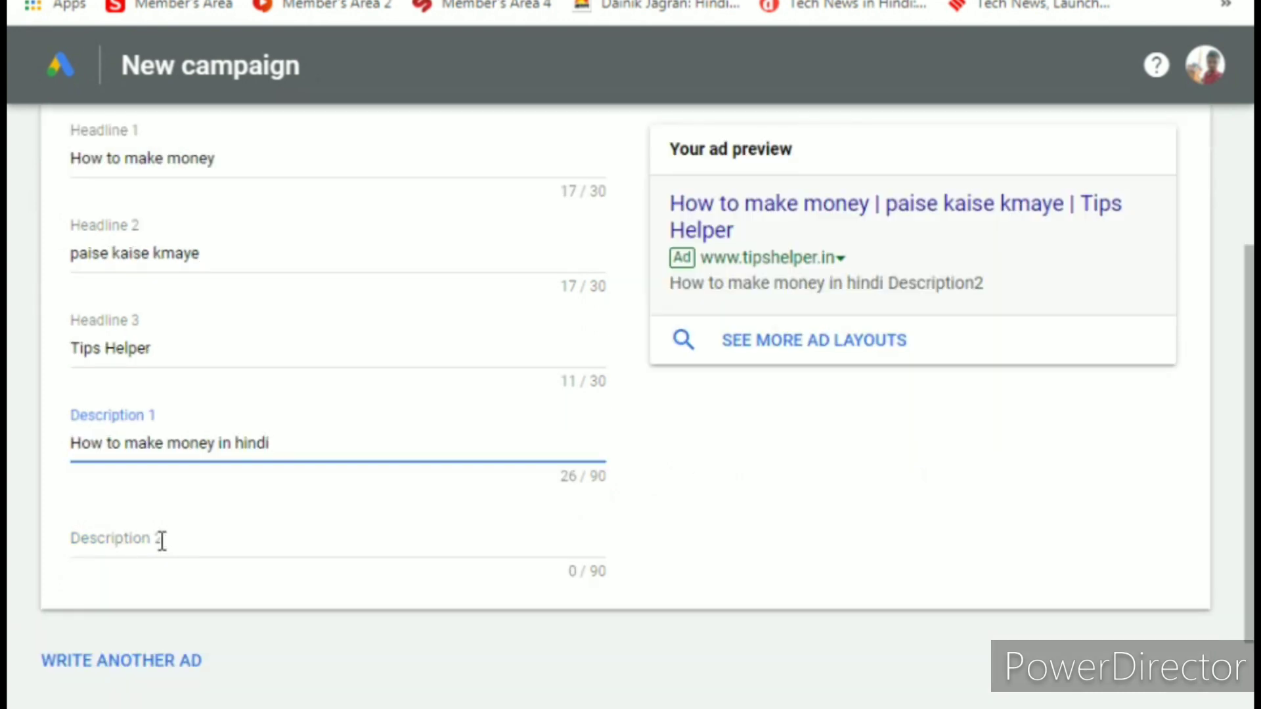
left_click(171, 541)
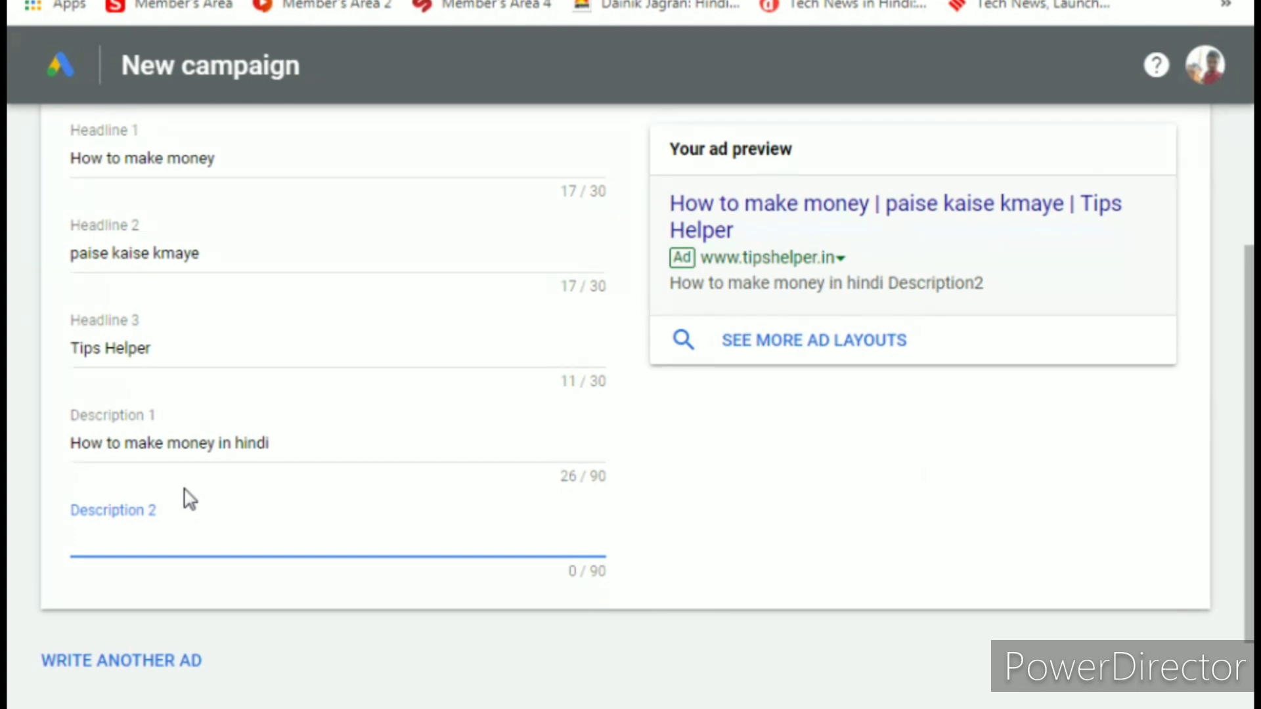
type("Paise")
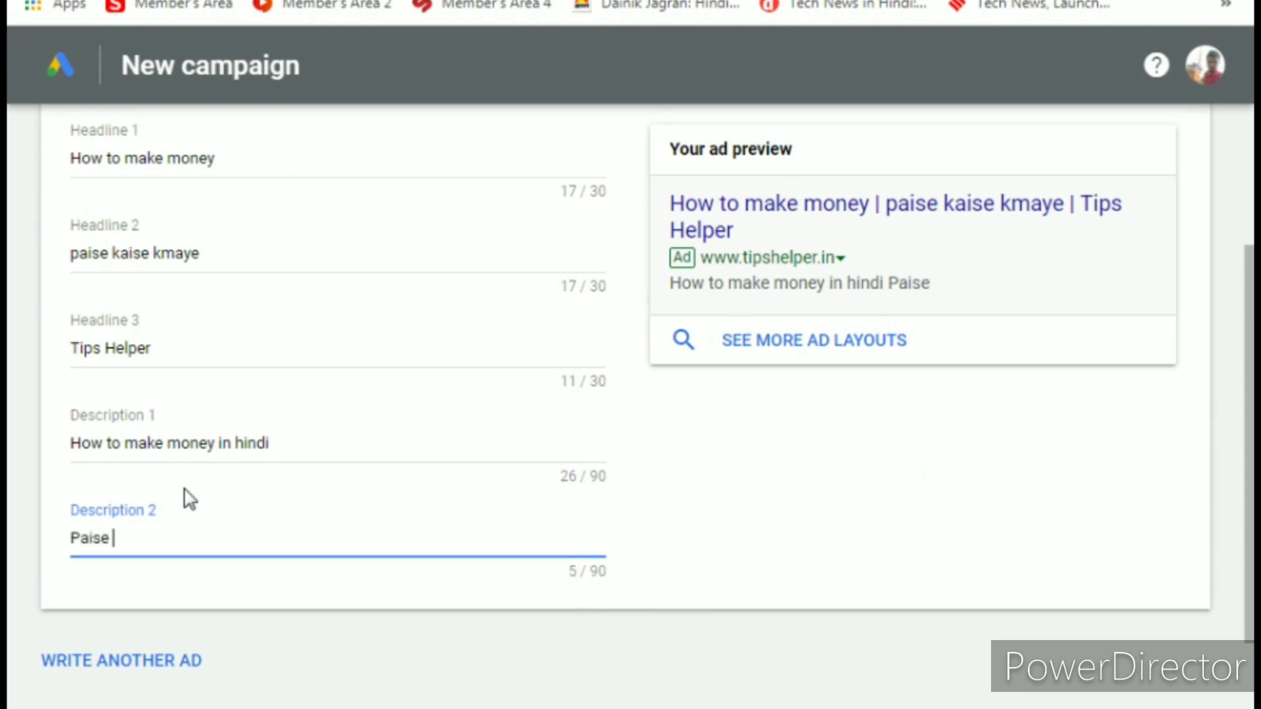
type(" kmaye ba")
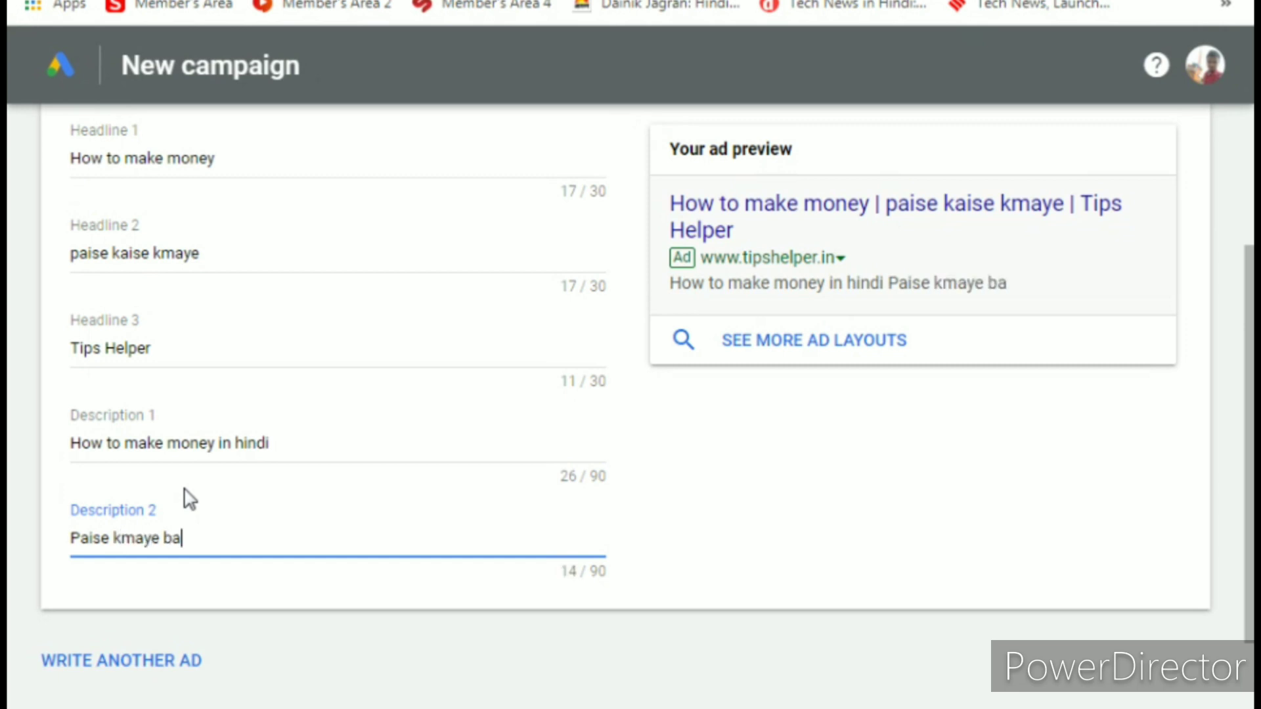
type("s is trike")
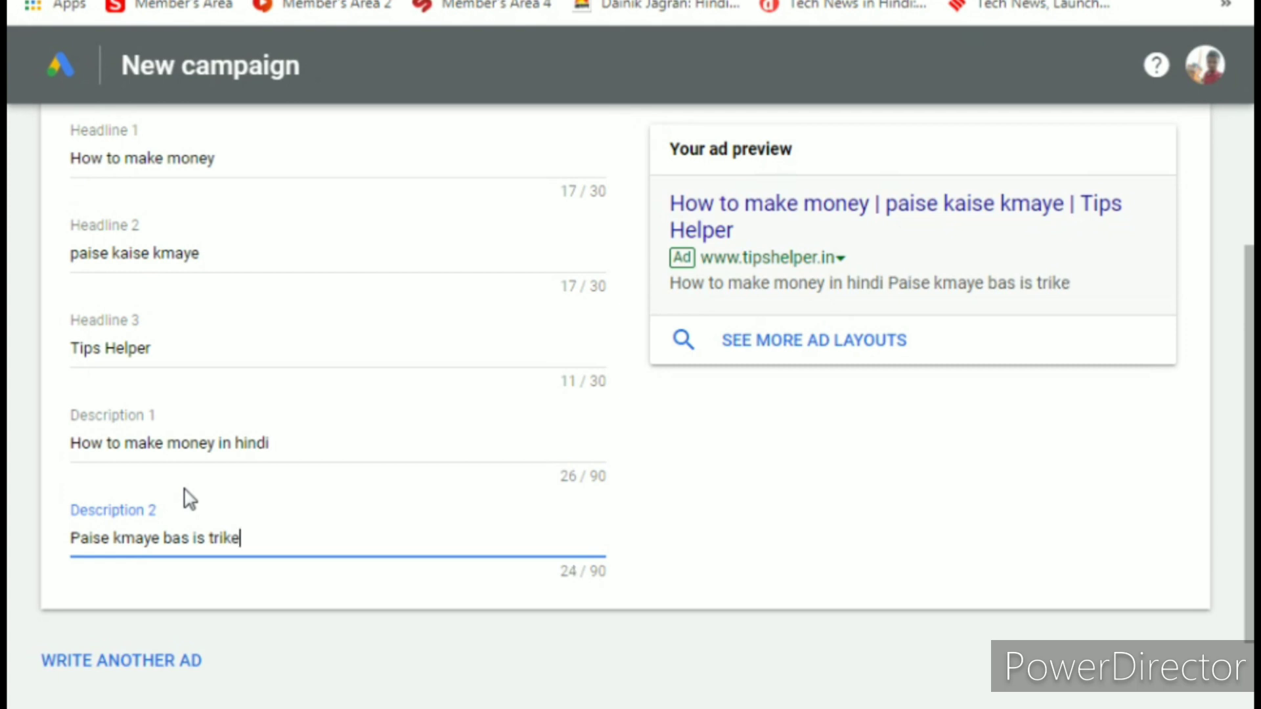
type("se")
left_click(729, 517)
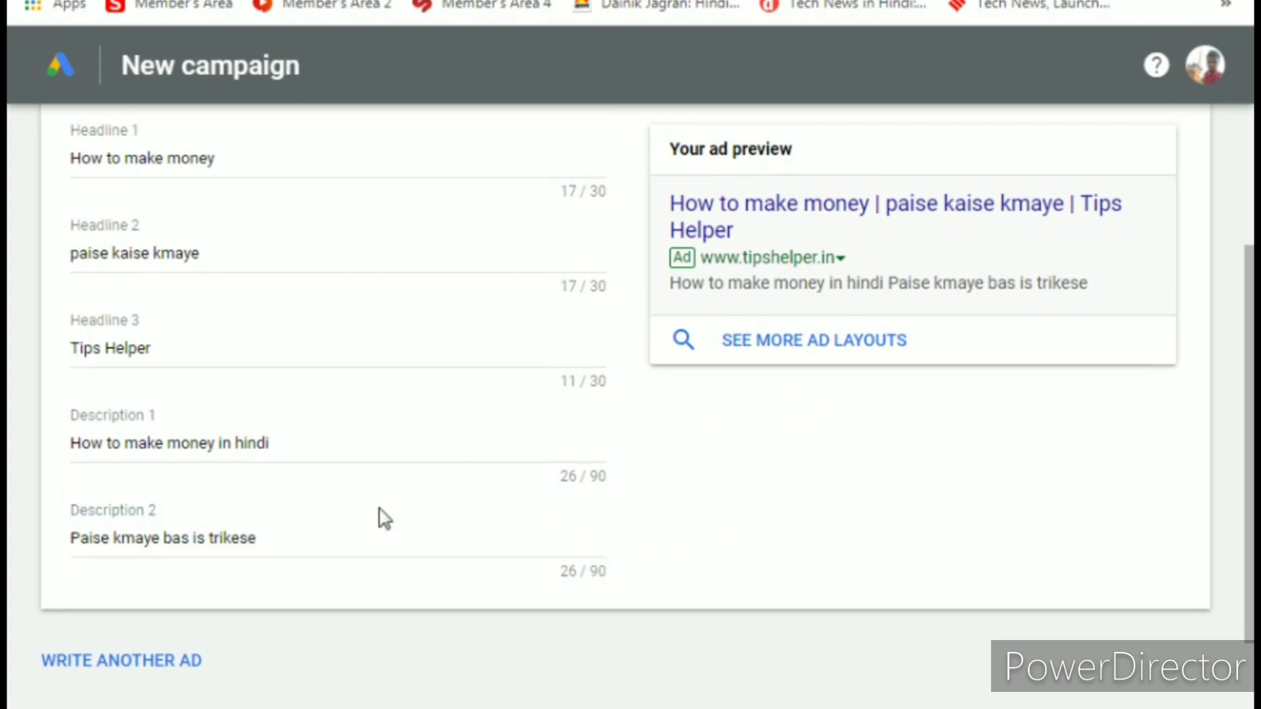
scroll(236, 533, "down", 2)
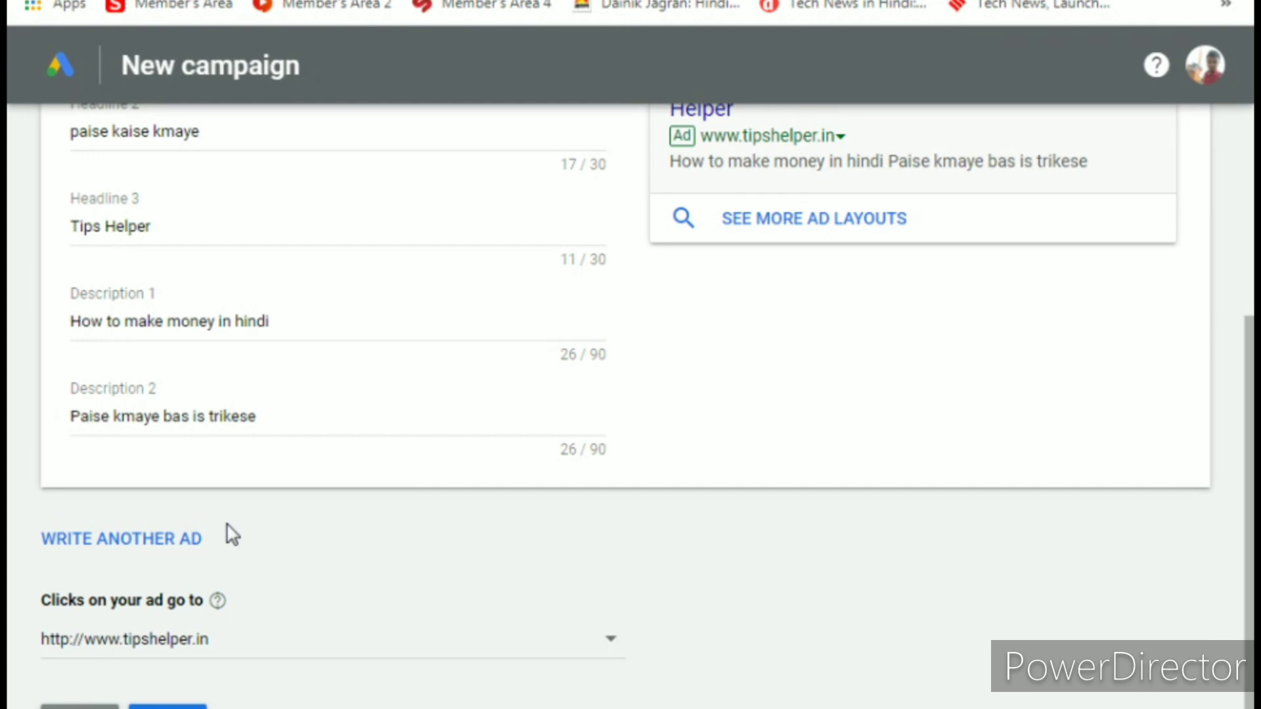
scroll(230, 533, "down", 2)
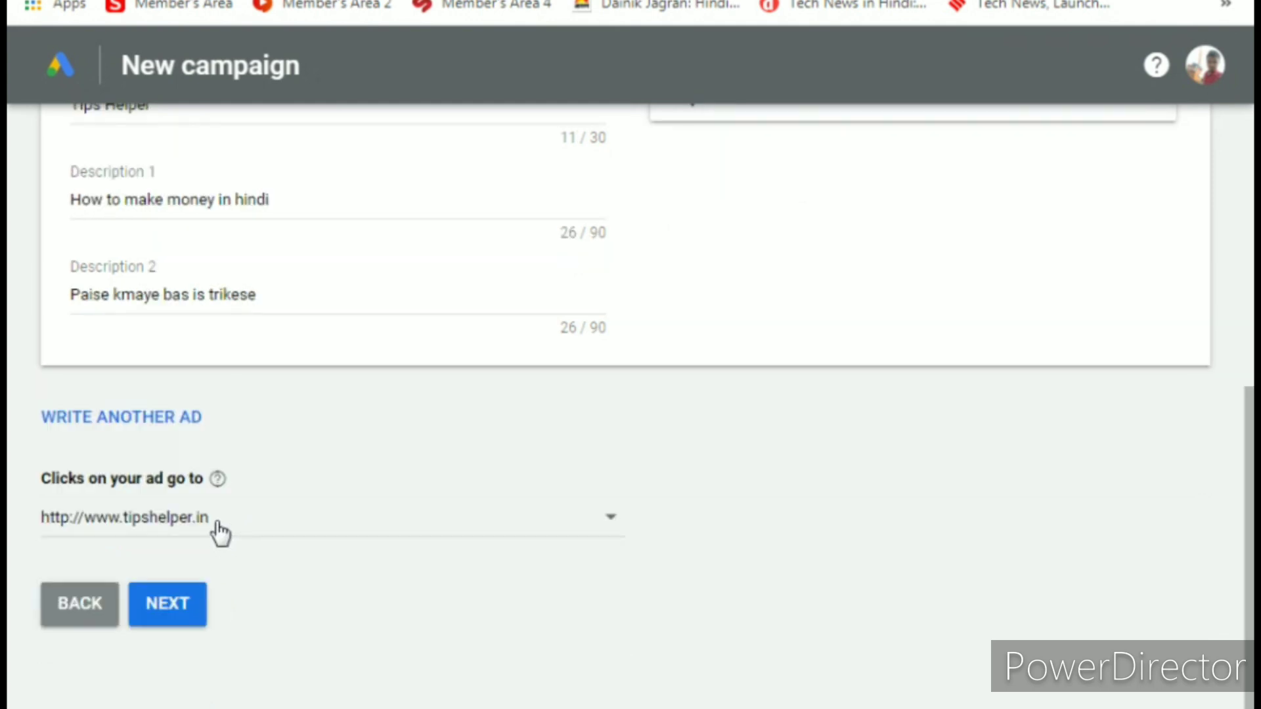
scroll(211, 506, "up", 5)
scroll(211, 507, "down", 5)
scroll(230, 528, "up", 7)
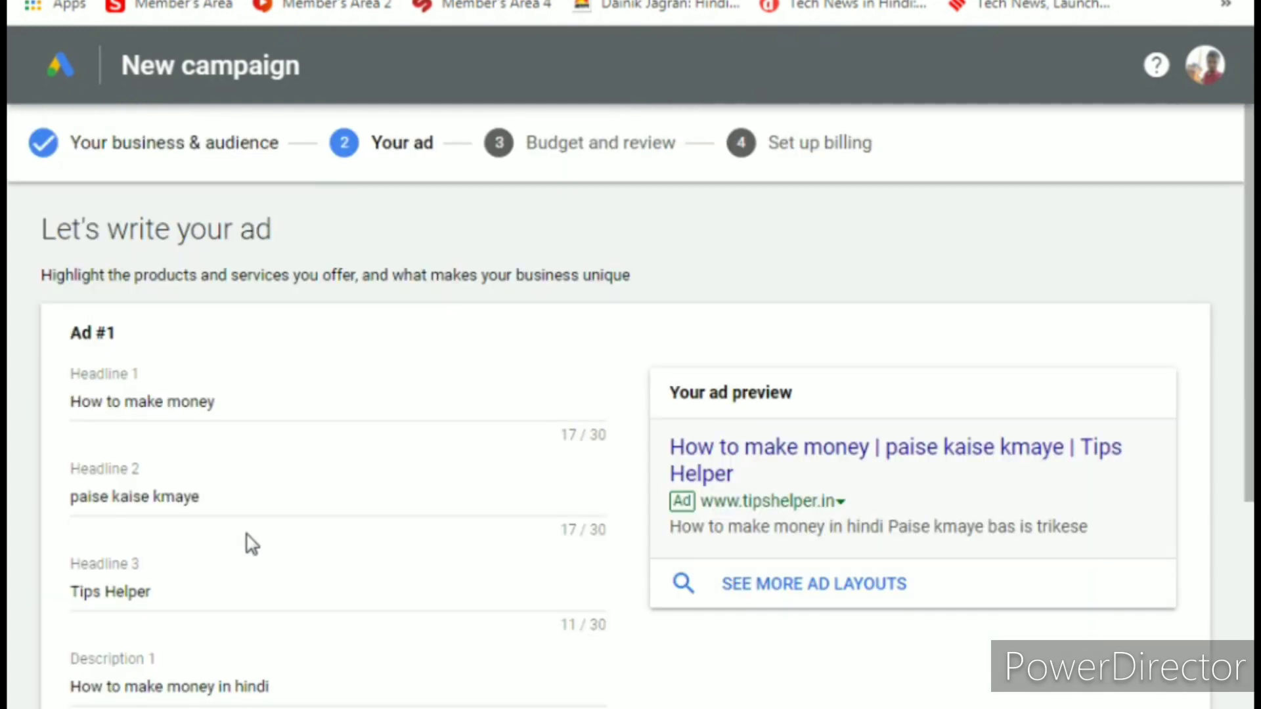
scroll(245, 538, "down", 5)
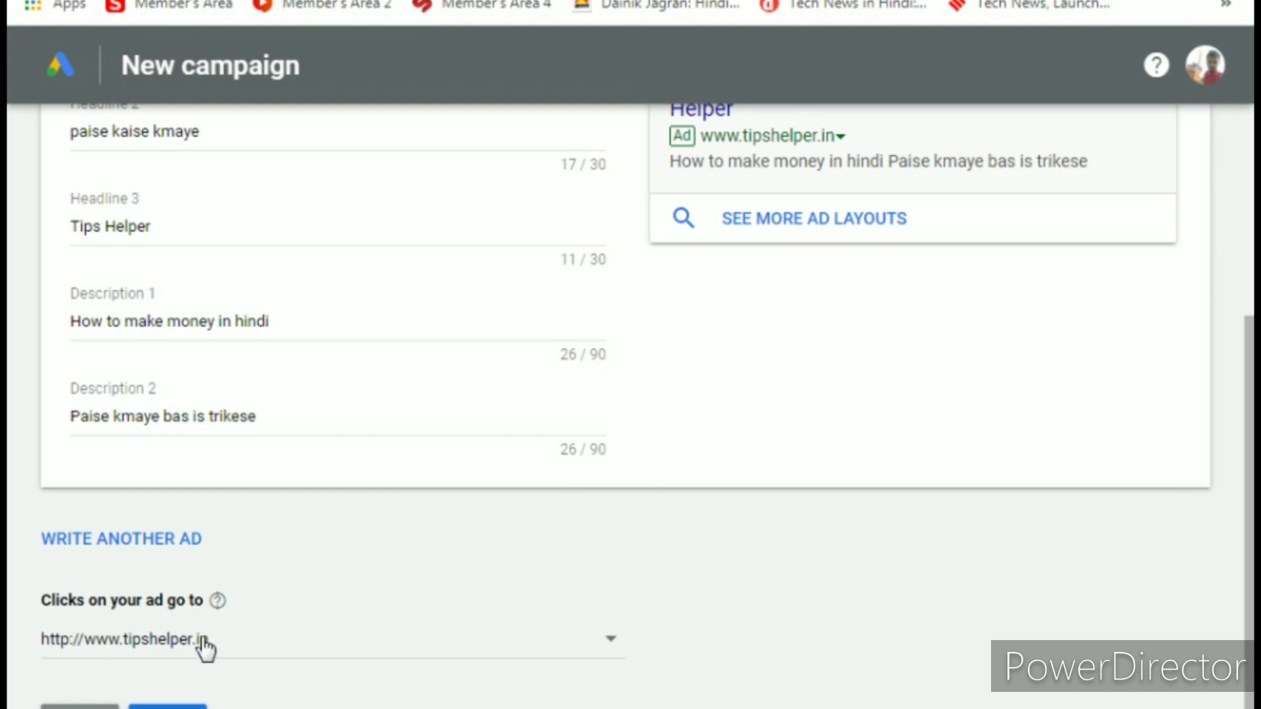
scroll(197, 644, "down", 2)
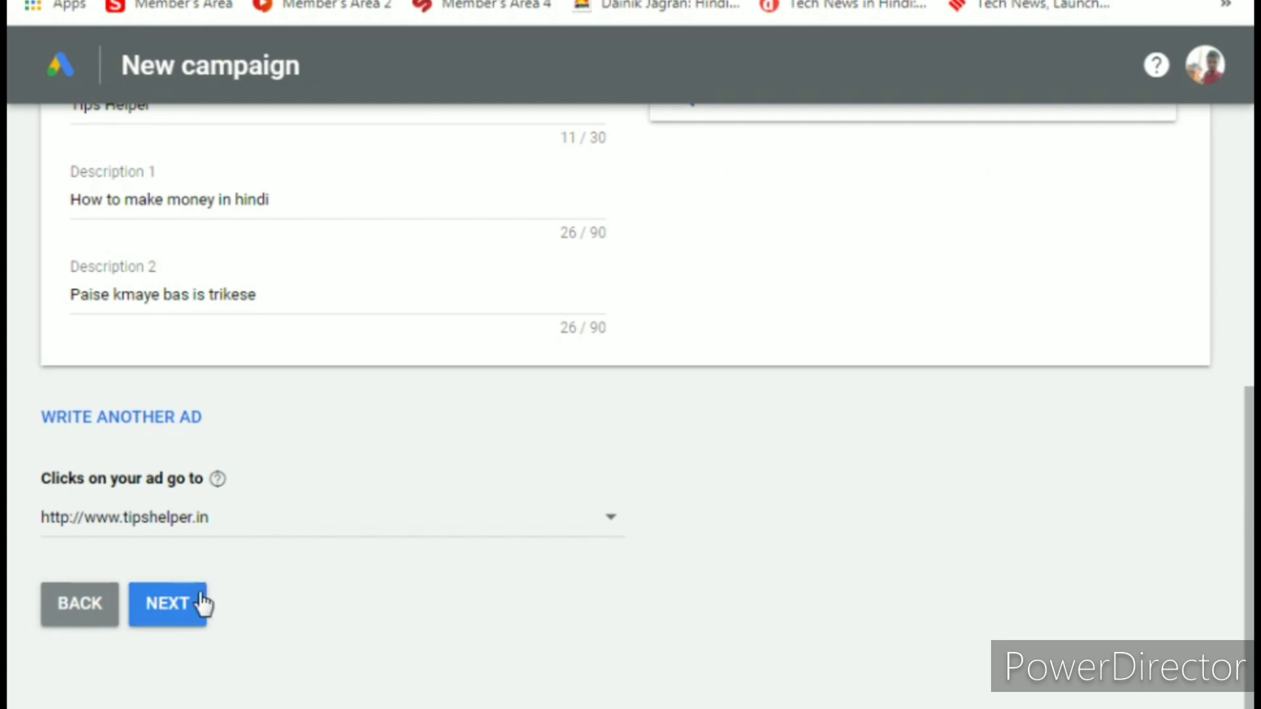
left_click(183, 610)
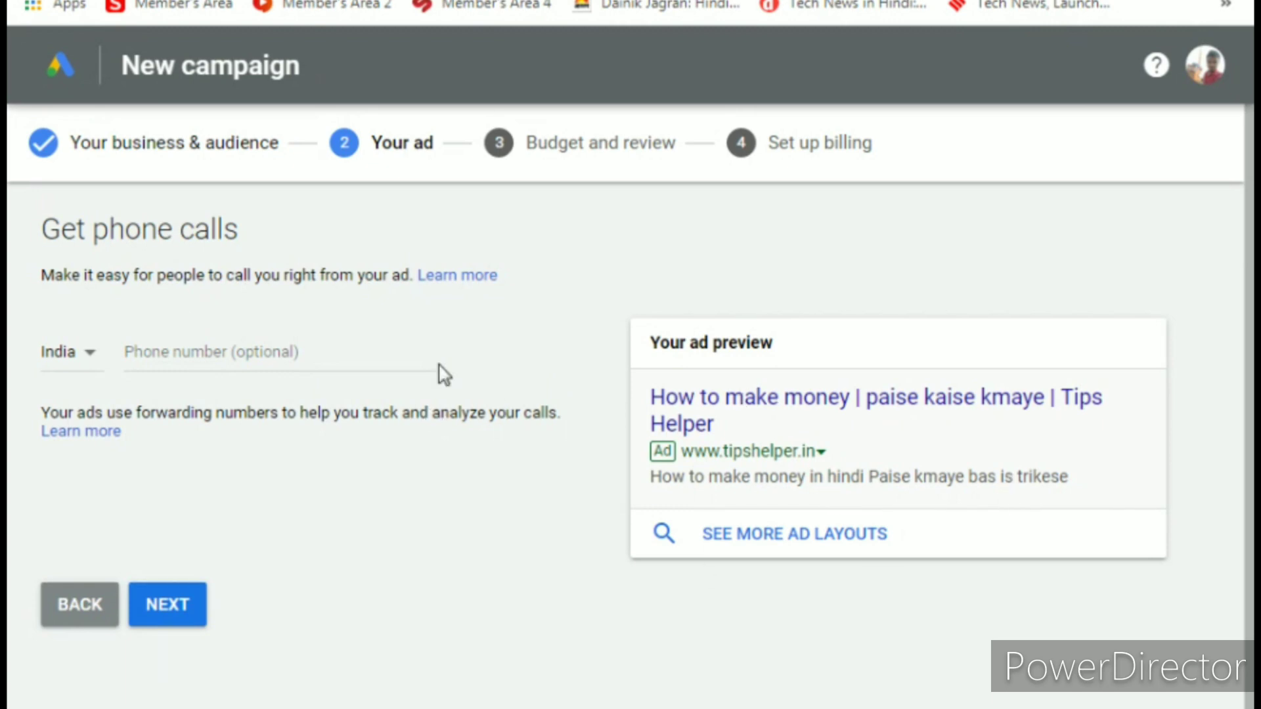
Step: Enter the business phone number for calls from the ad, keeping India as the country, and continue
left_click(182, 351)
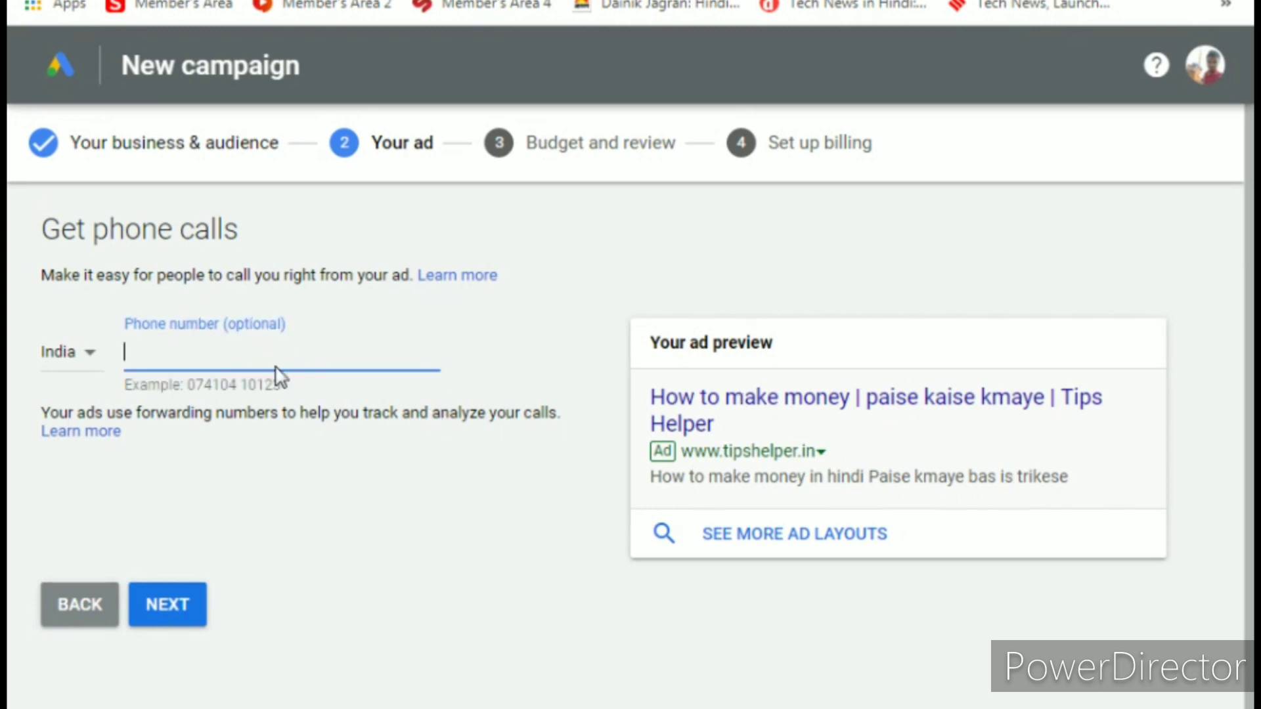
type("87002729")
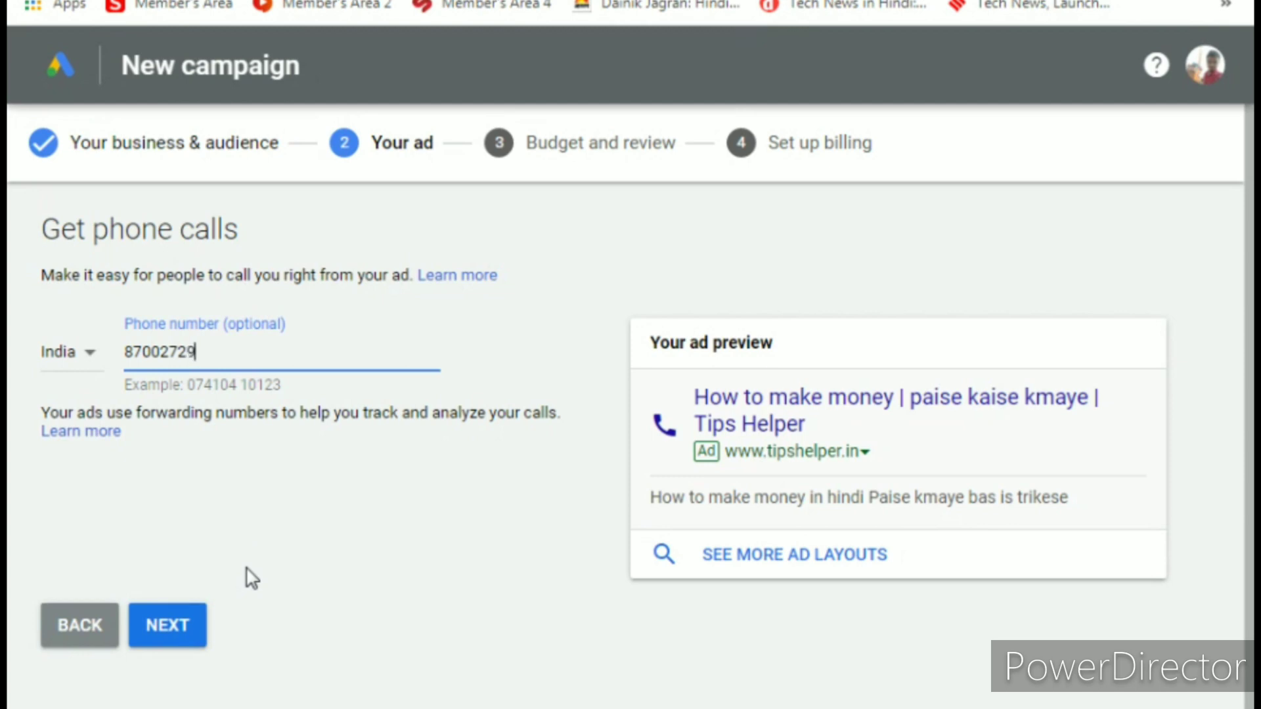
scroll(251, 578, "down", 1)
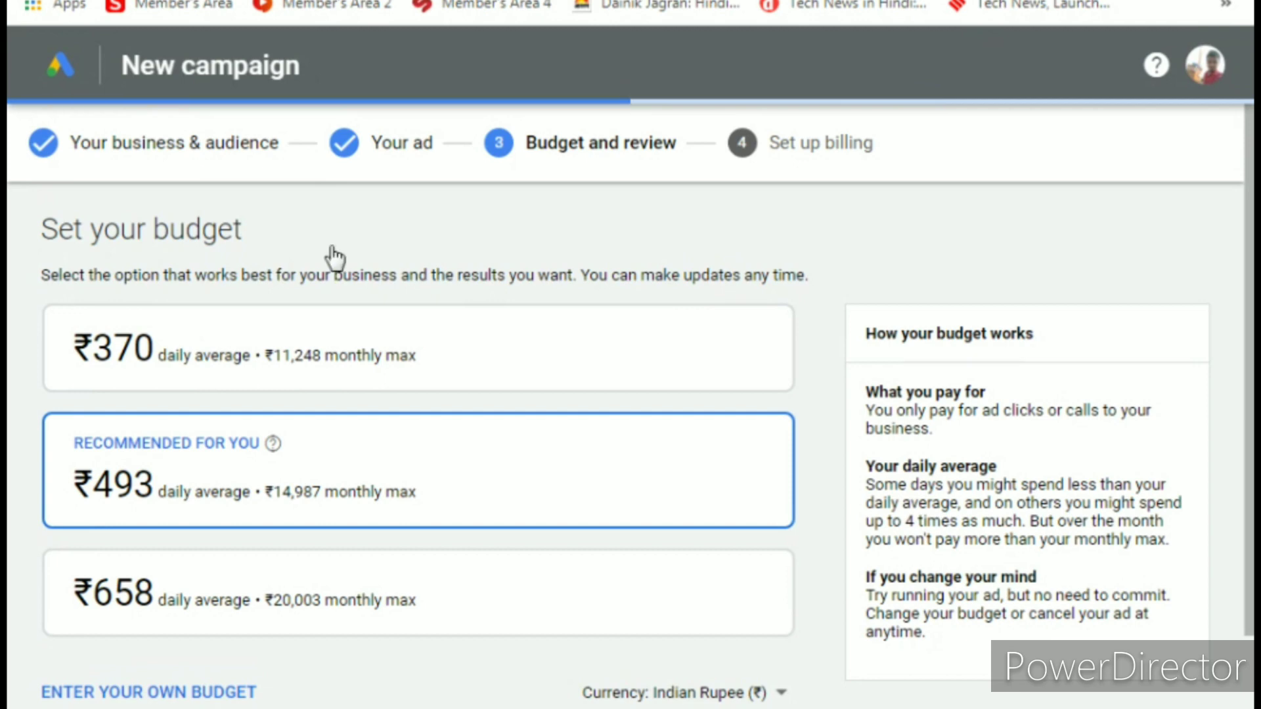
Step: Set a custom campaign budget of ₹35 daily average in Indian Rupees and continue
scroll(335, 256, "down", 2)
scroll(29, 479, "up", 1)
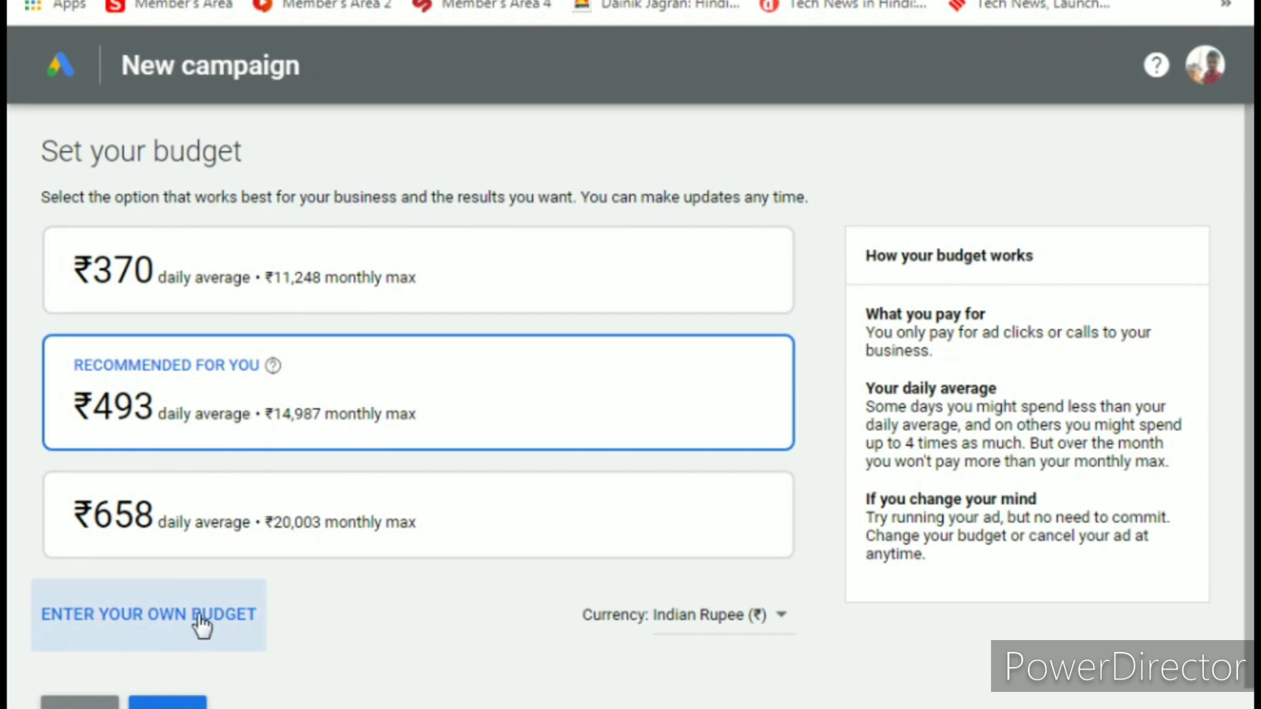
left_click(139, 621)
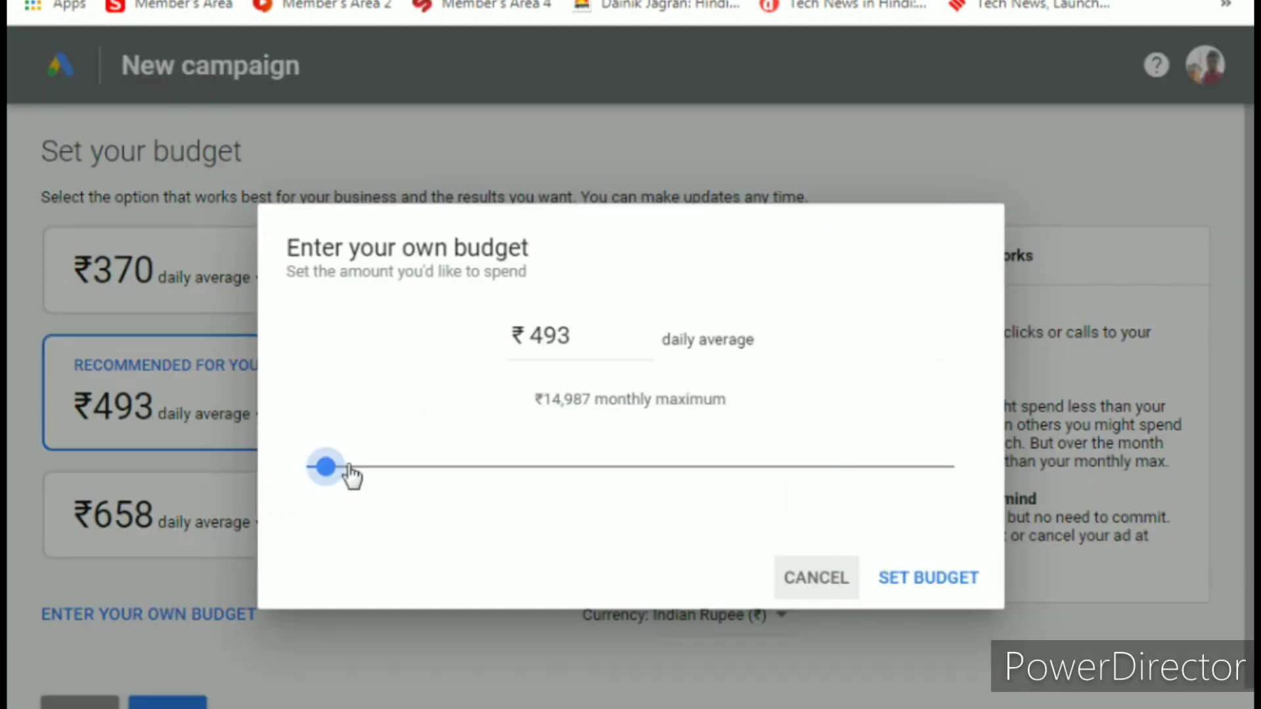
left_click_drag(333, 479, 306, 489)
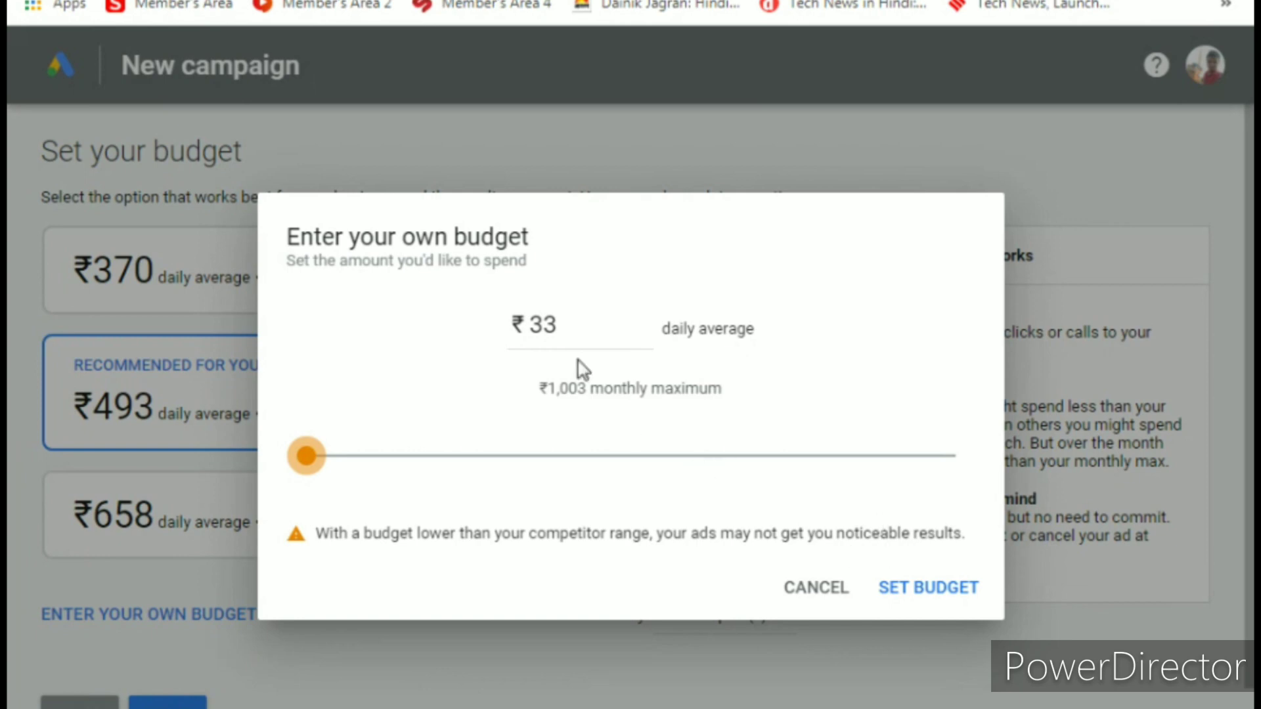
left_click(570, 337)
key("BackSpace")
key("BackSpace")
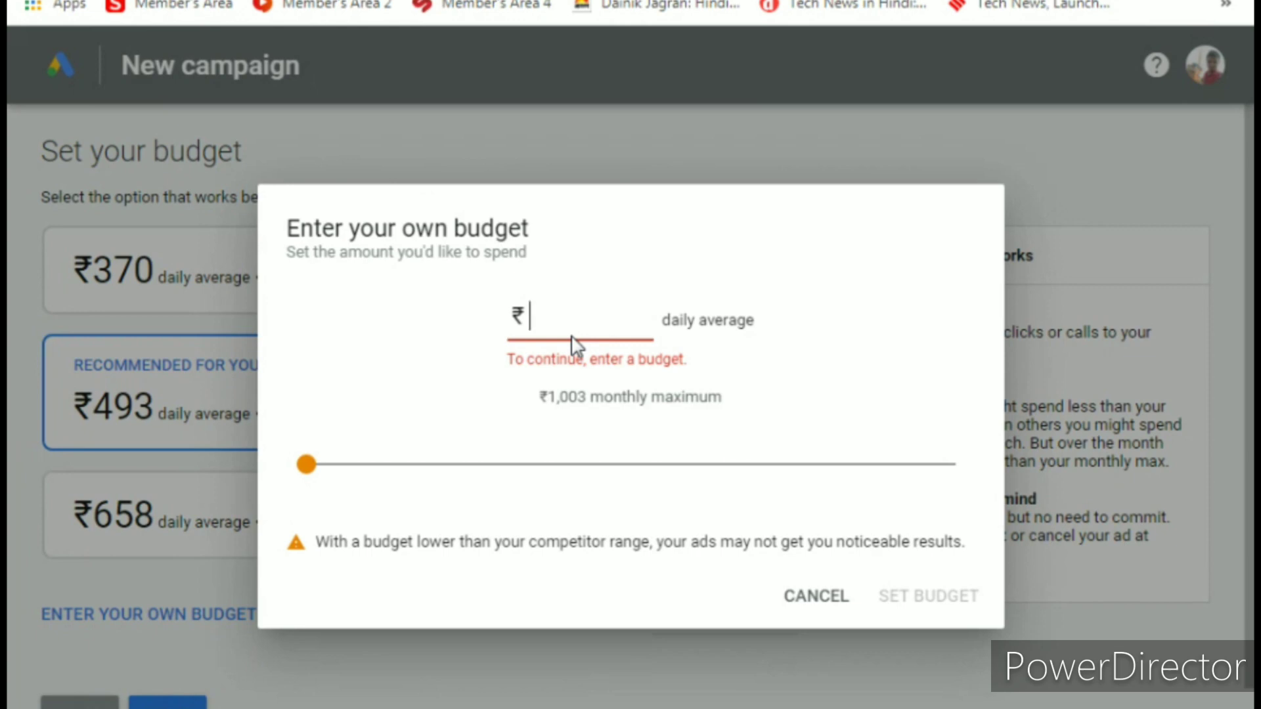
type("5")
key("BackSpace")
type("35")
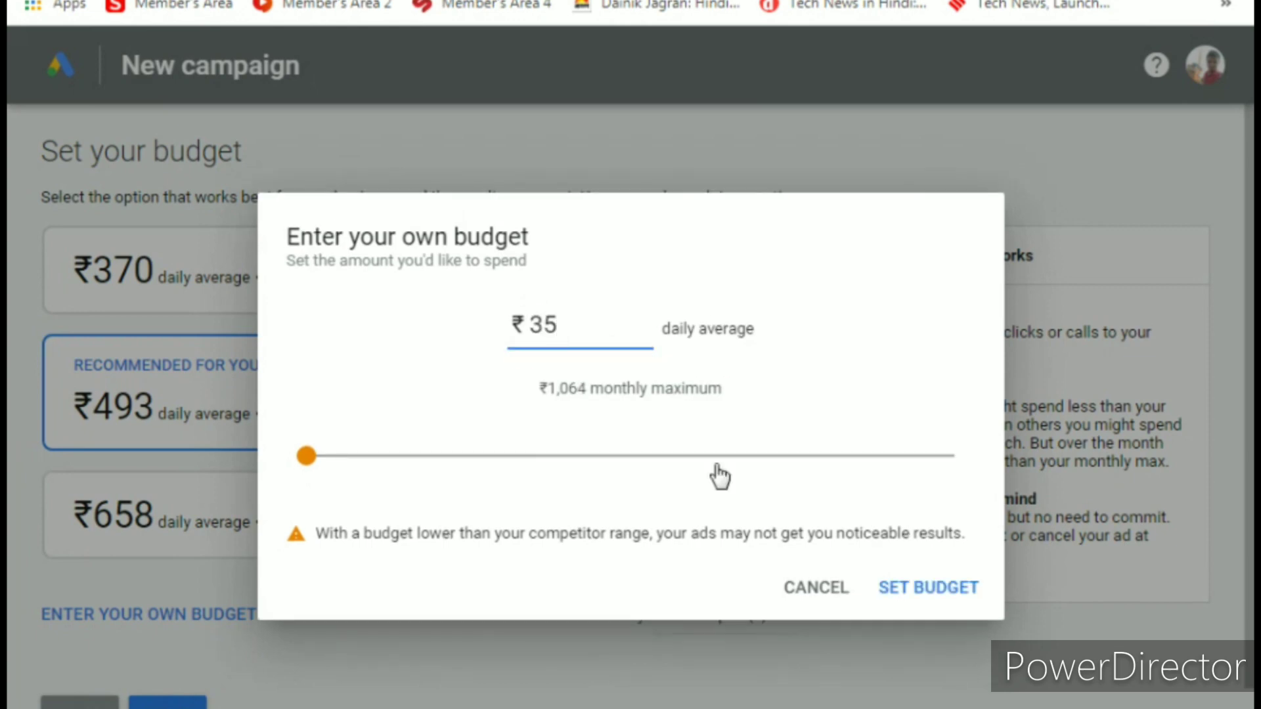
left_click(921, 599)
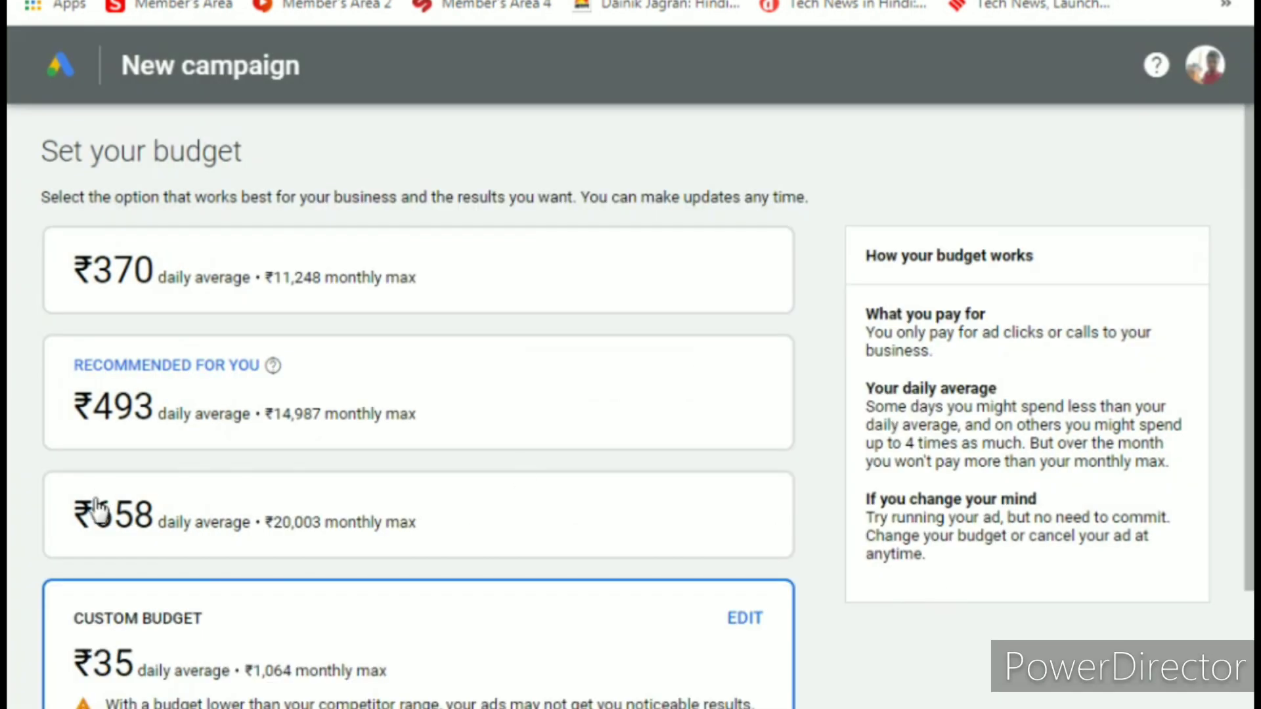
scroll(131, 505, "down", 3)
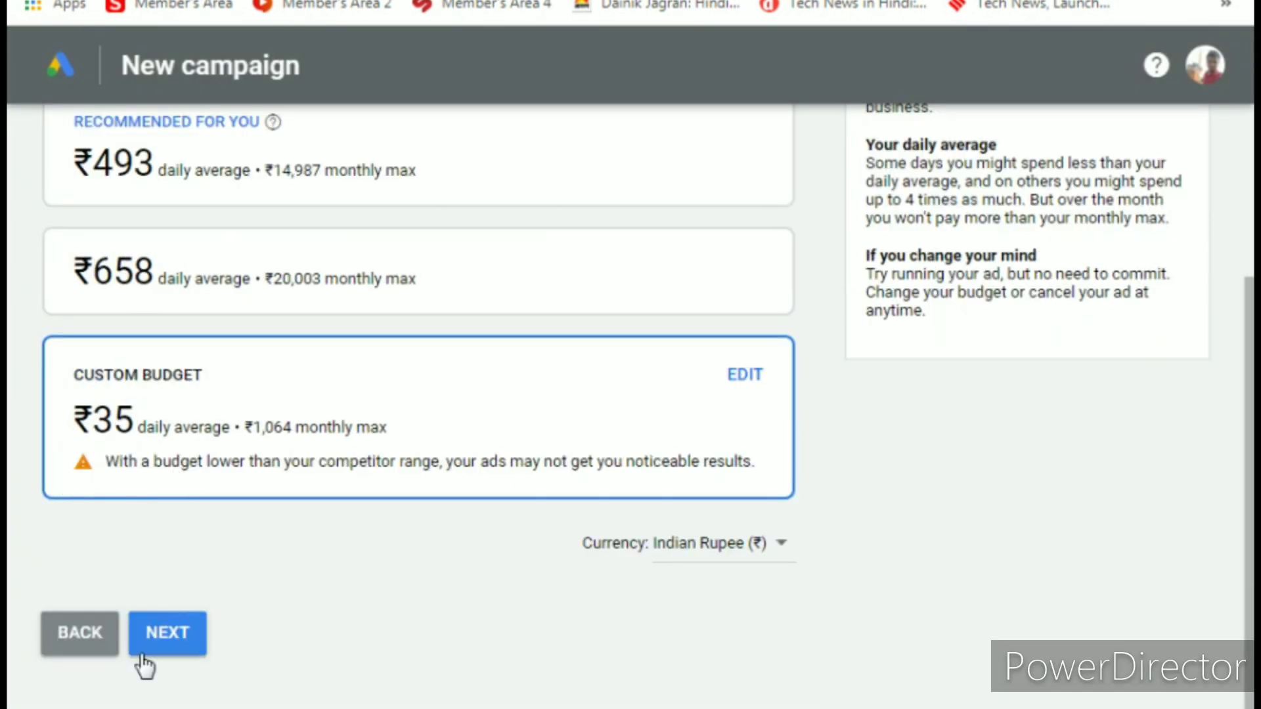
left_click(165, 634)
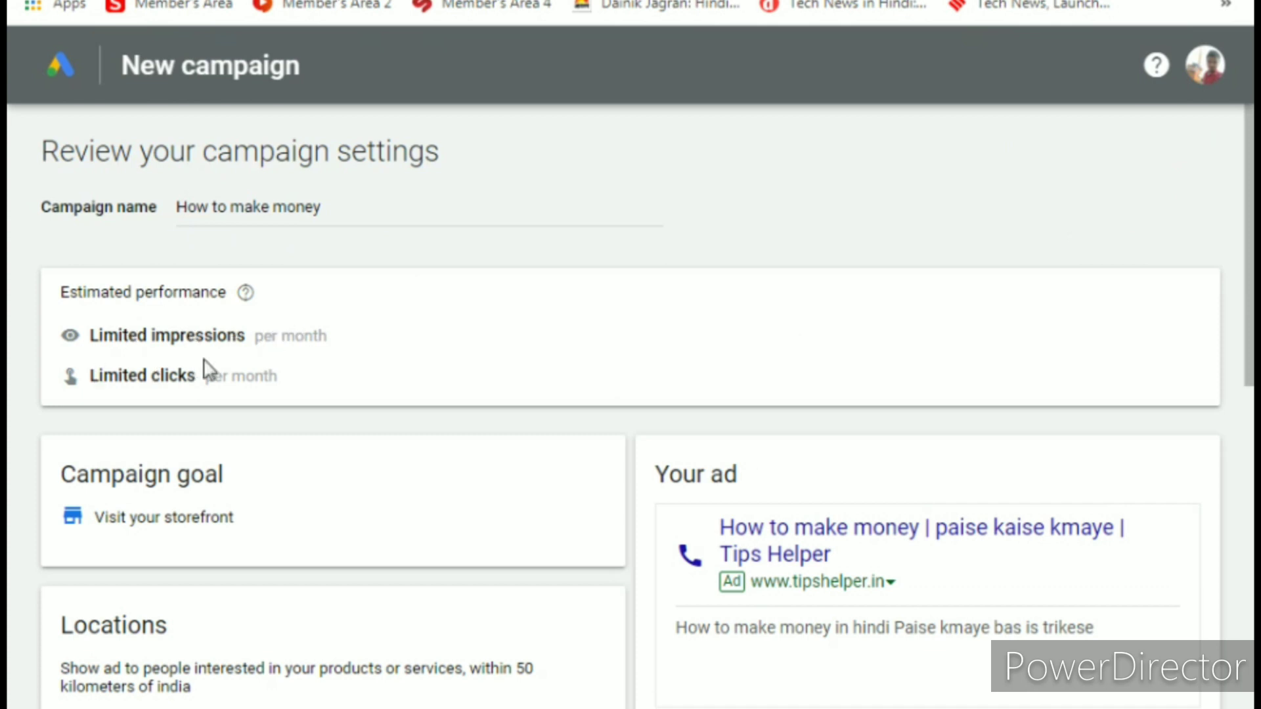
Step: Review the campaign's estimated performance, goal, location, ad, products and services, budget and phone call settings, and continue to the payment info
mouse_move(248, 304)
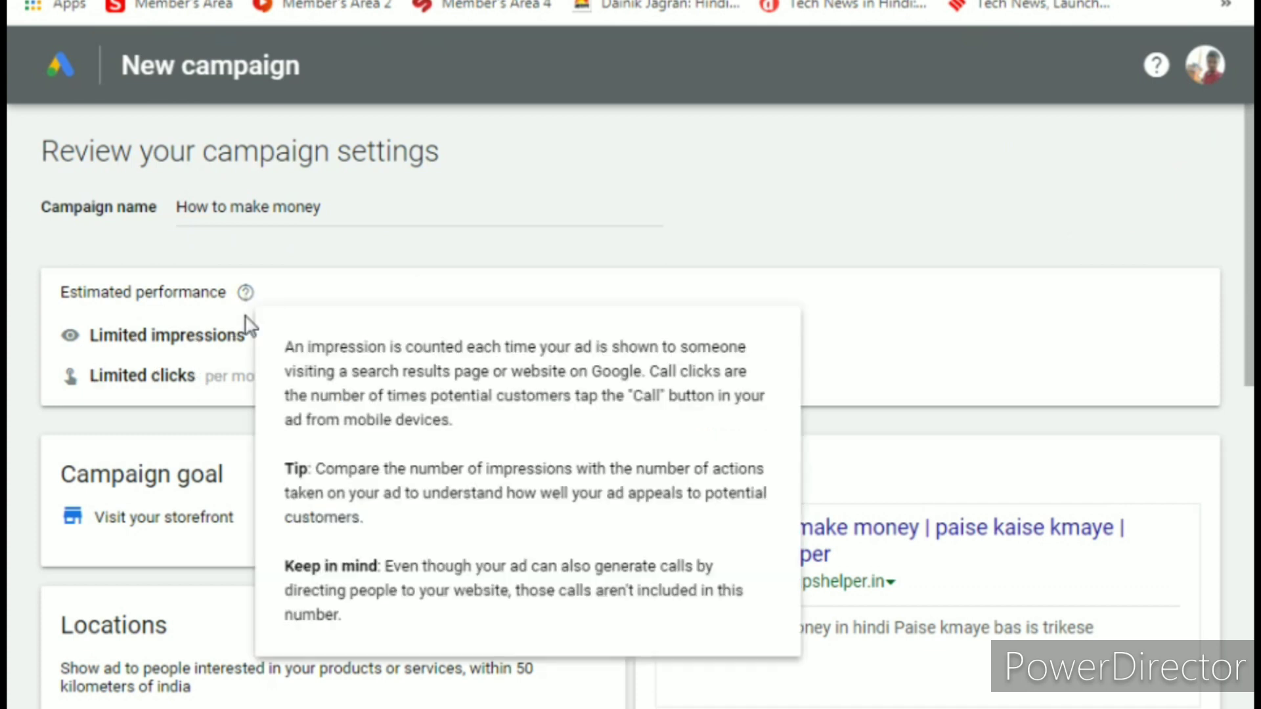
scroll(214, 383, "down", 2)
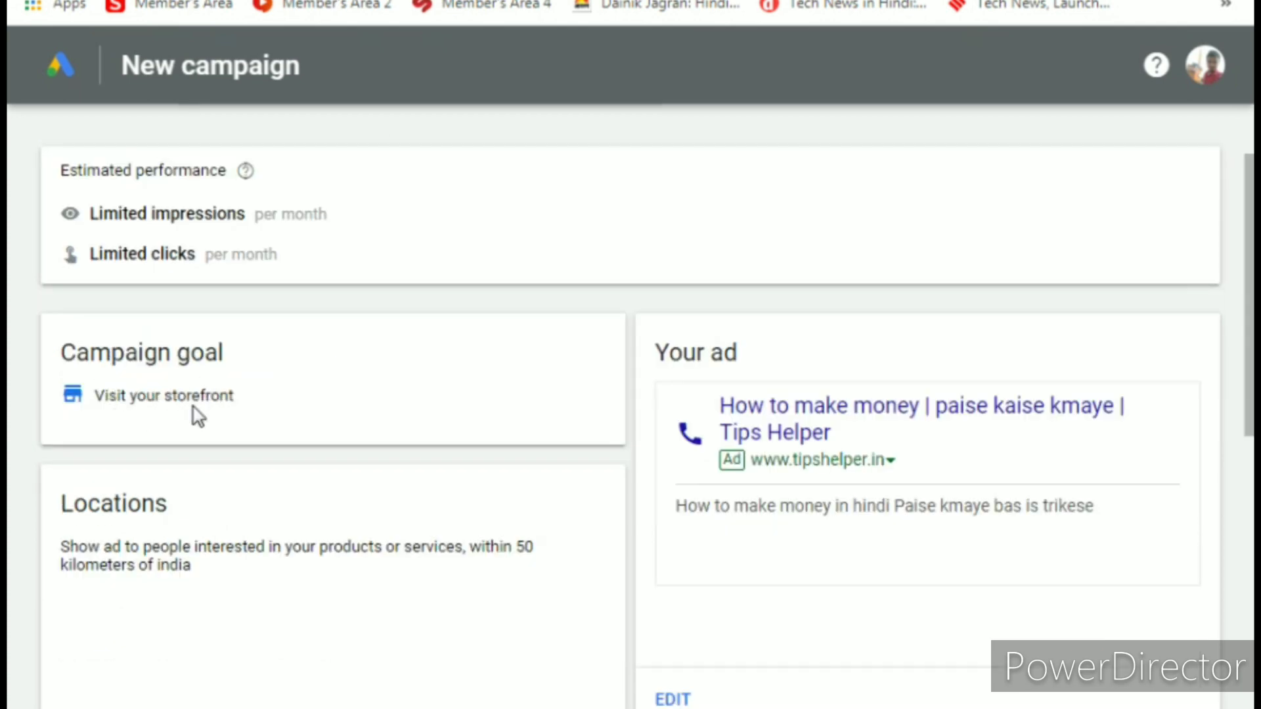
scroll(740, 405, "down", 2)
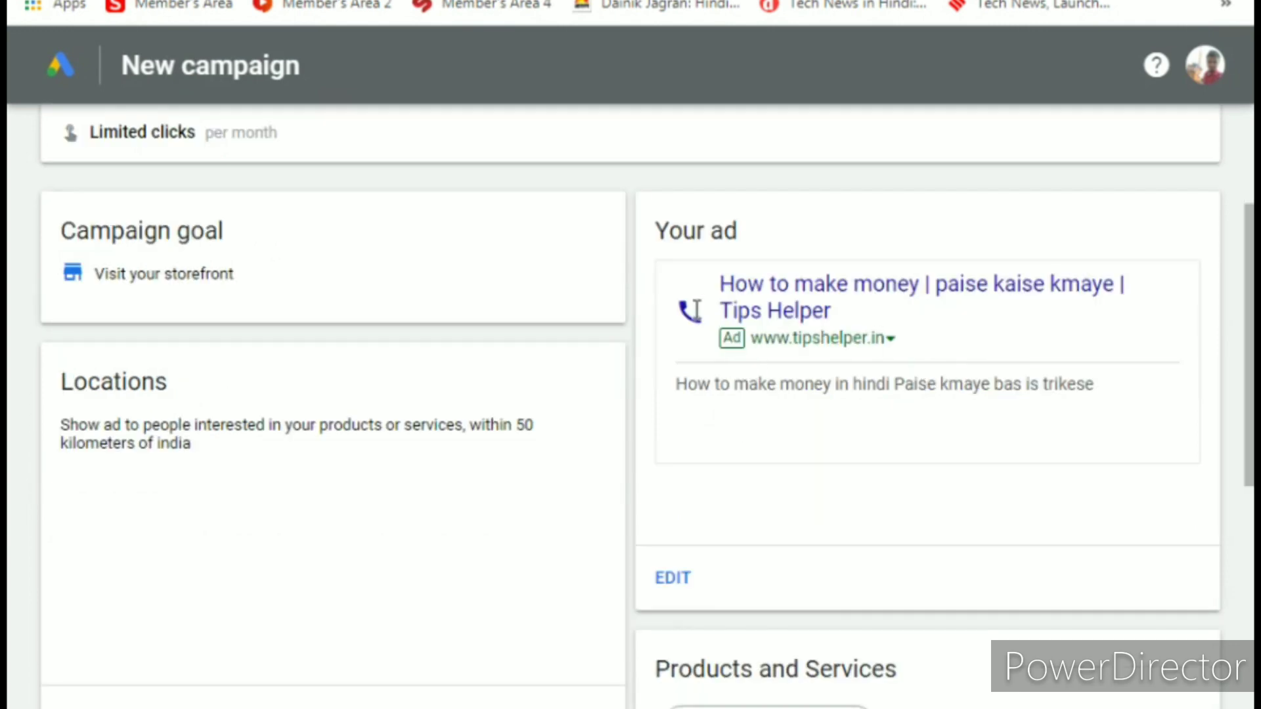
scroll(735, 374, "down", 2)
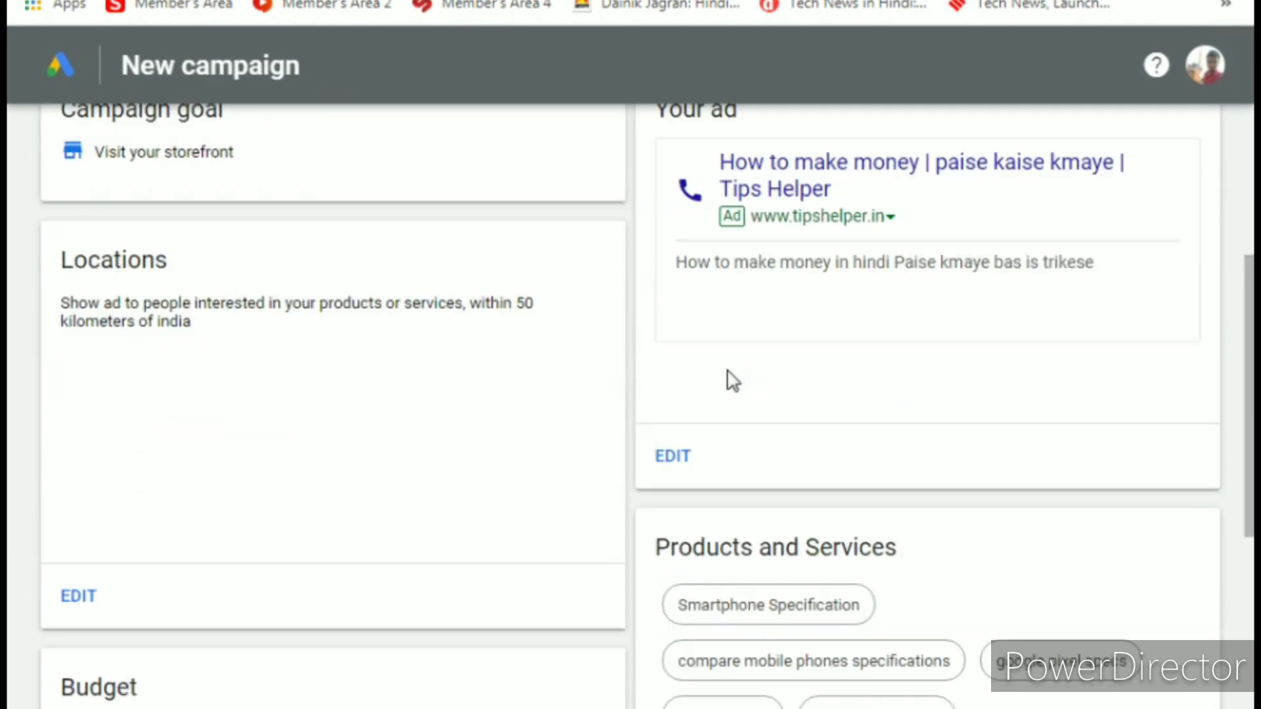
scroll(470, 397, "down", 2)
scroll(262, 406, "down", 2)
scroll(210, 381, "up", 2)
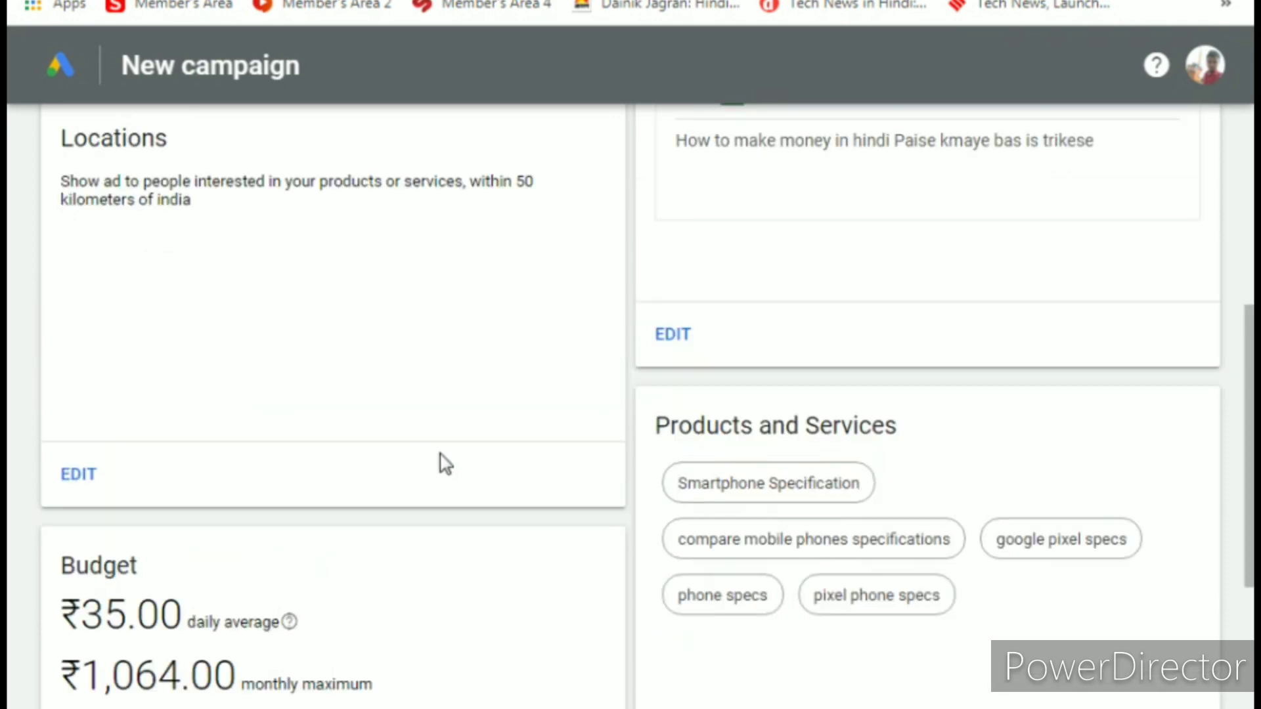
scroll(445, 450, "down", 2)
scroll(453, 470, "down", 4)
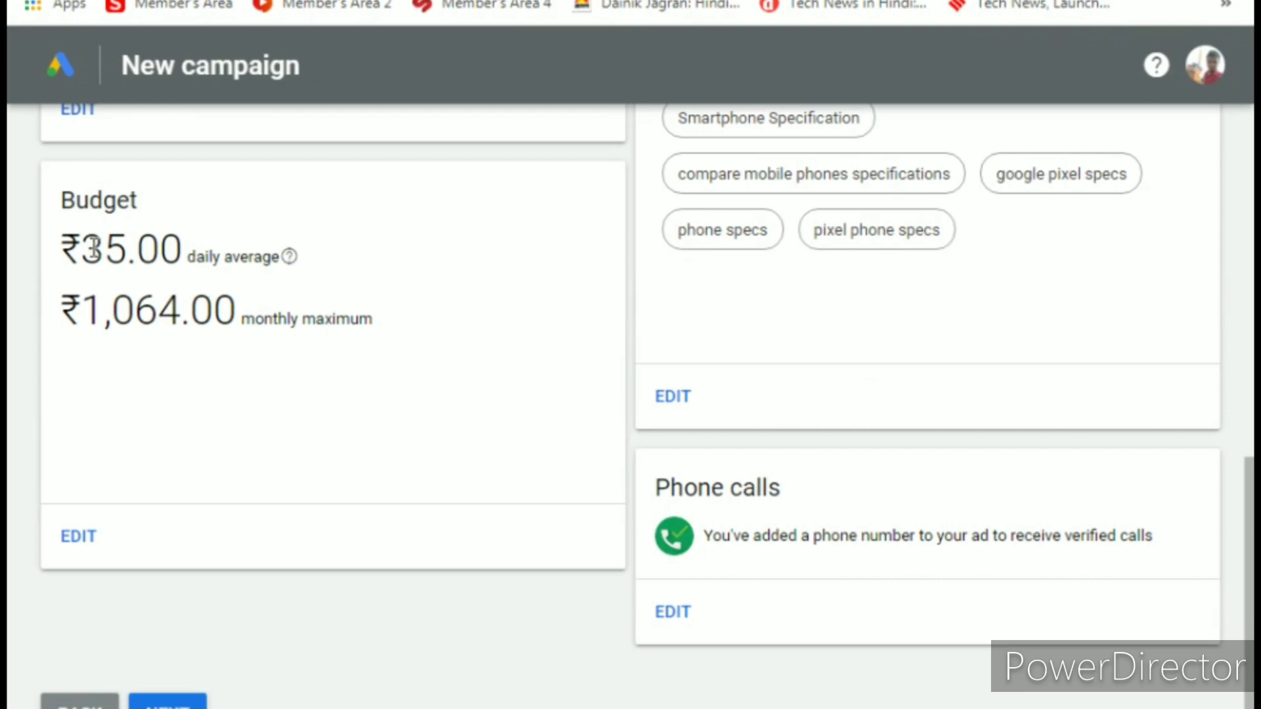
mouse_move(291, 264)
scroll(604, 389, "down", 2)
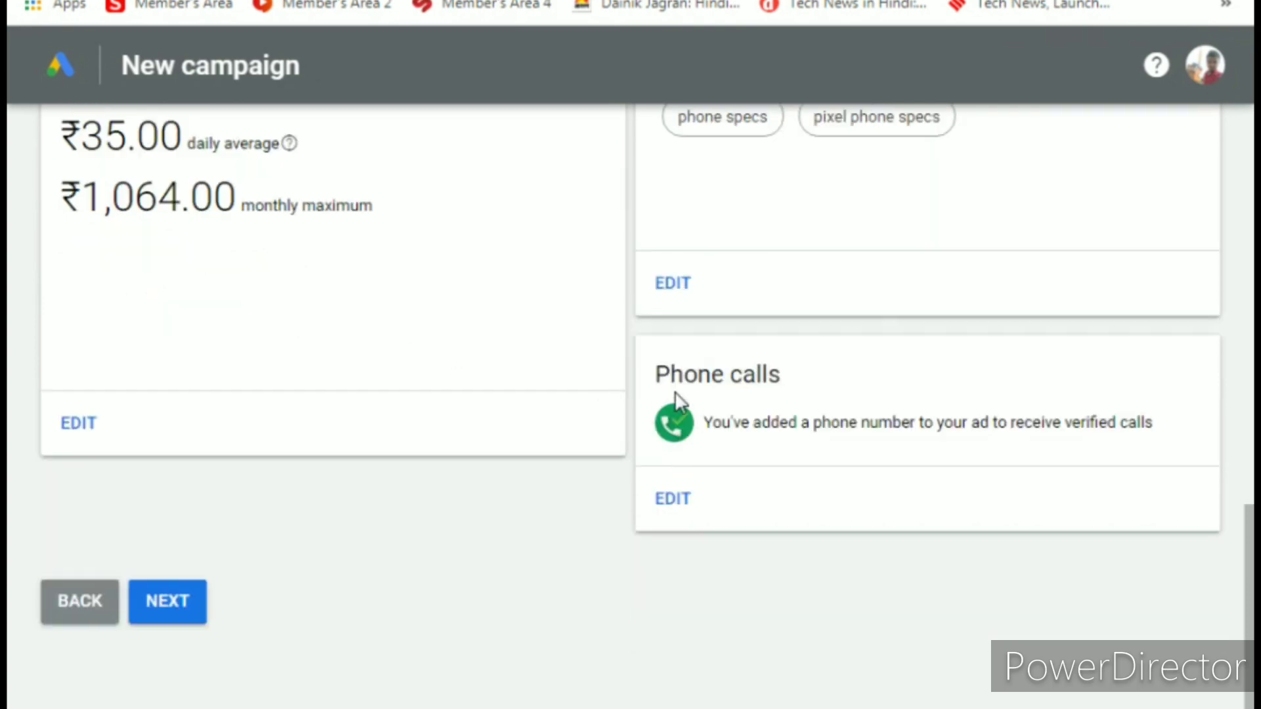
scroll(939, 489, "up", 4)
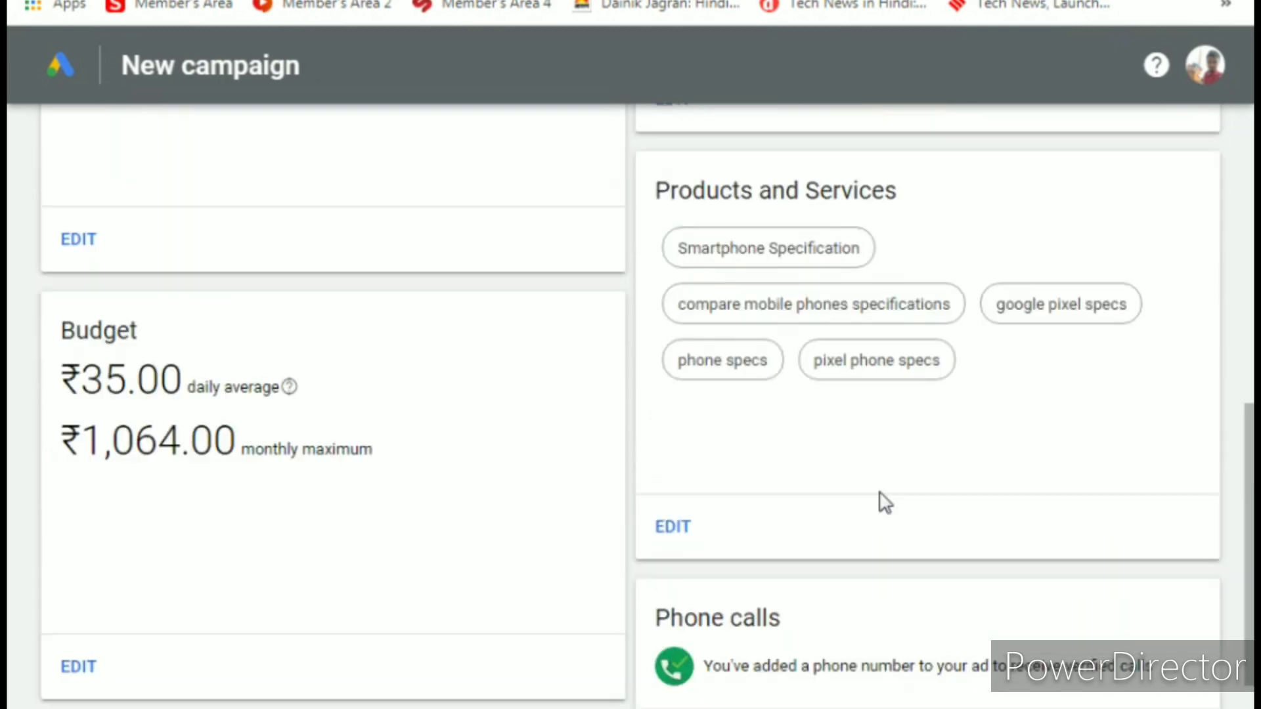
scroll(712, 543, "down", 5)
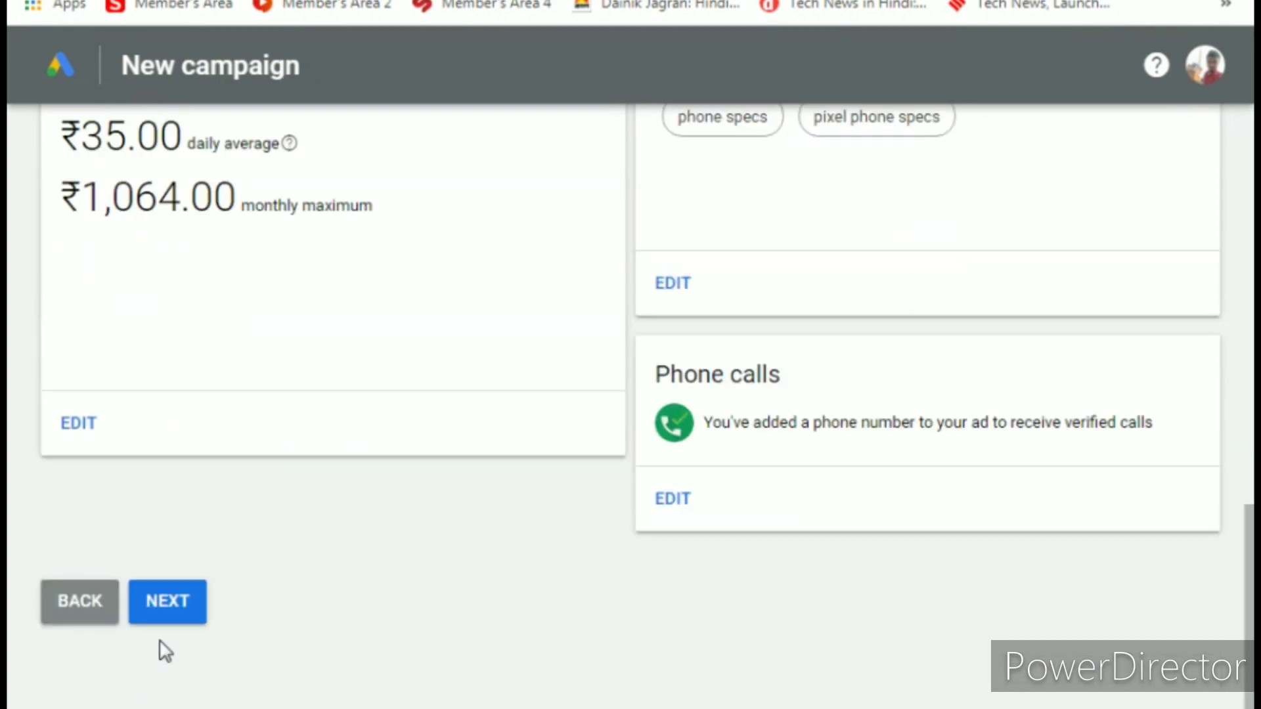
left_click(183, 608)
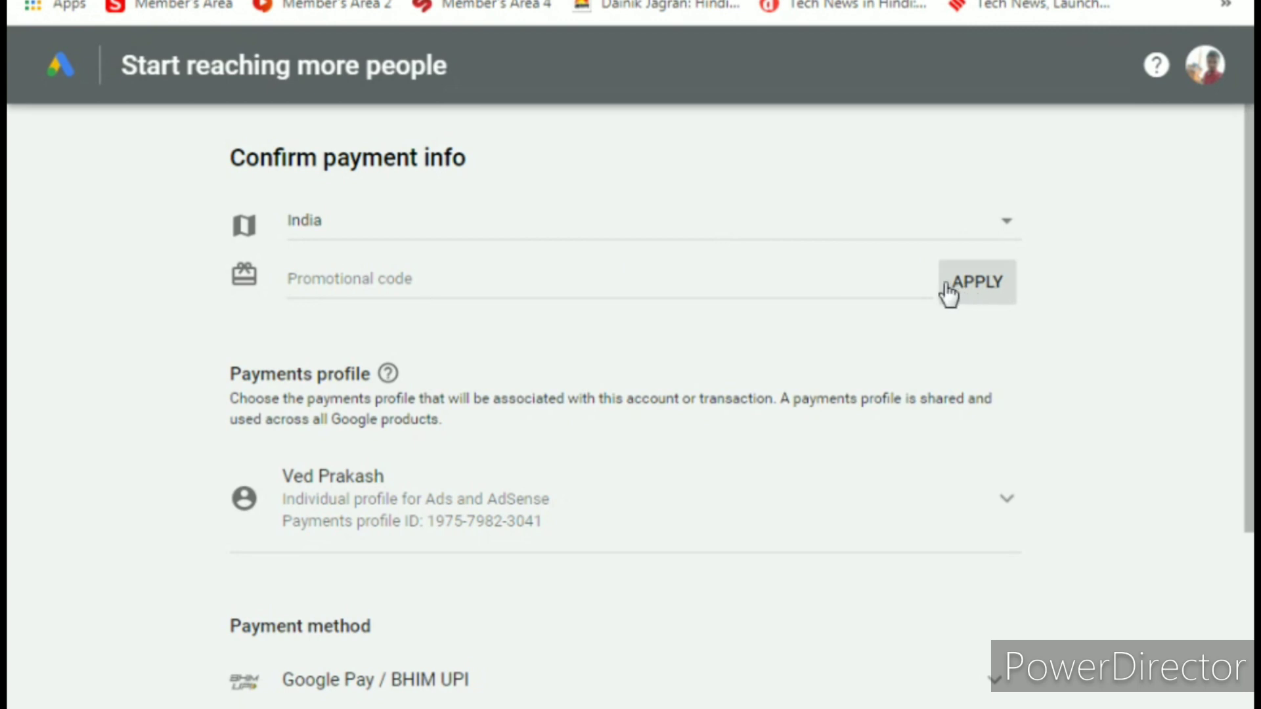
Step: Examine the promotional code field, payments profile, payment method and payment type in the payment info
left_click(836, 274)
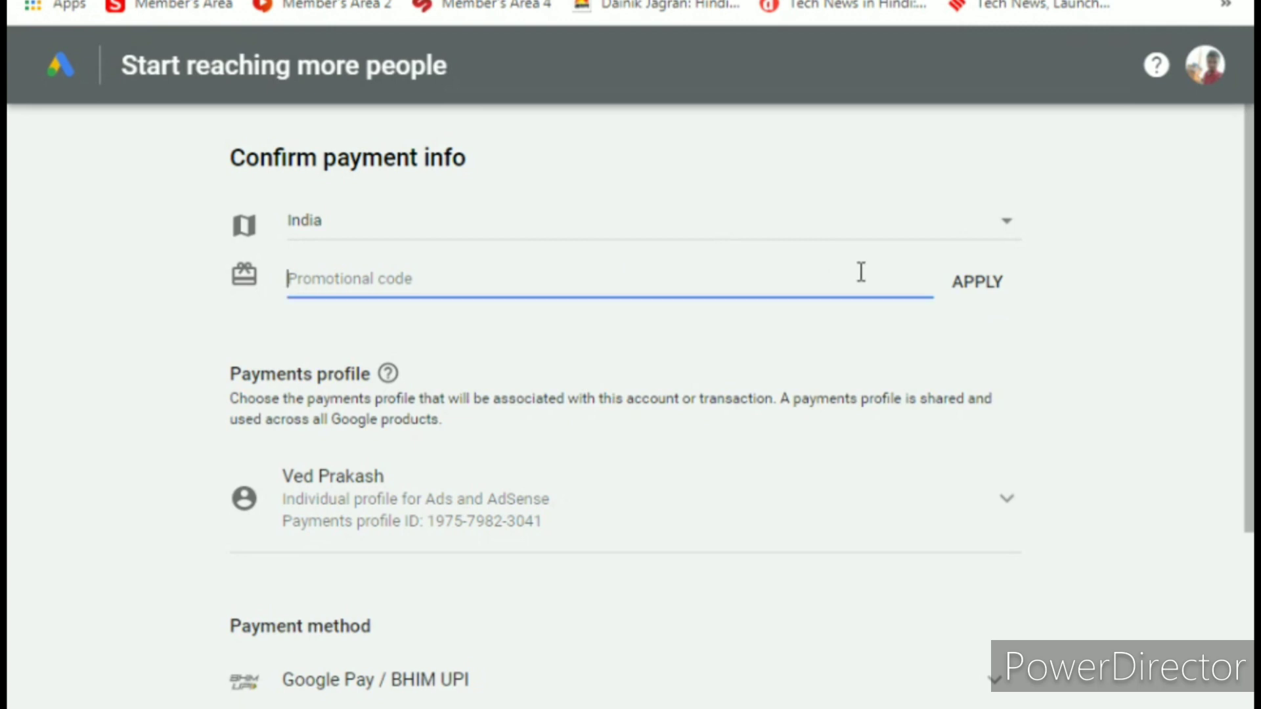
left_click(1202, 317)
scroll(1029, 318, "down", 2)
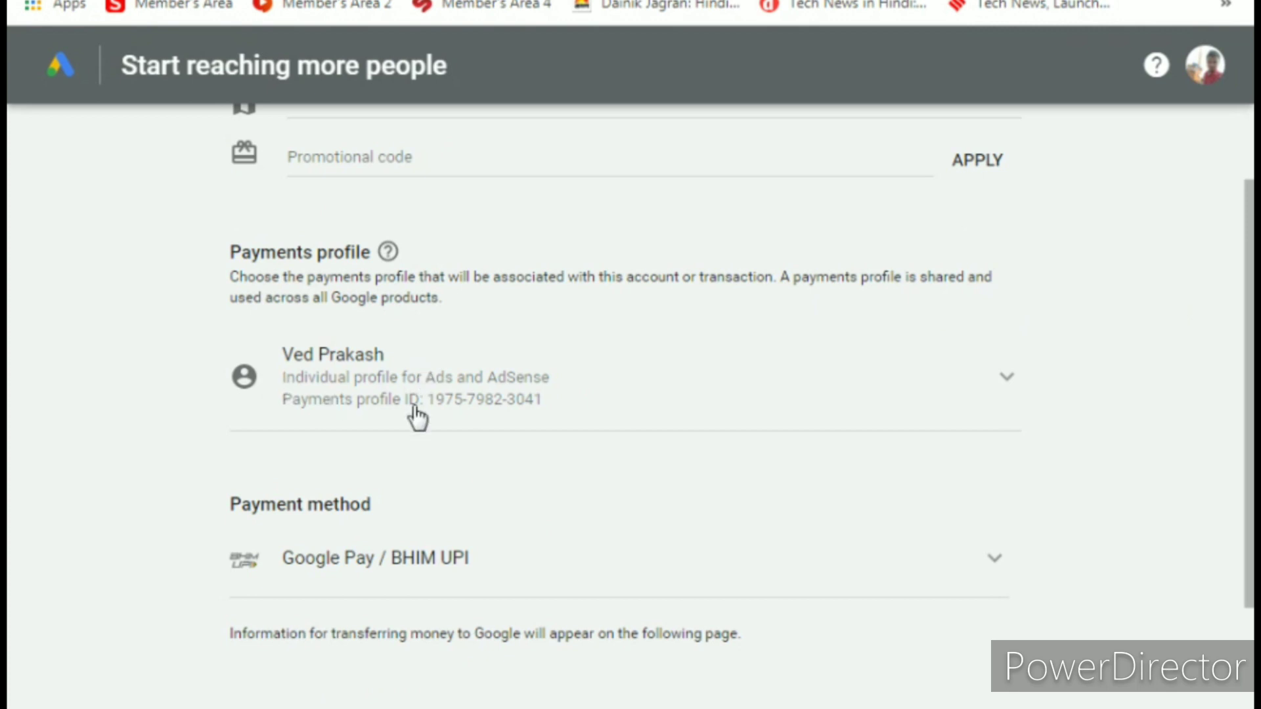
scroll(444, 412, "down", 2)
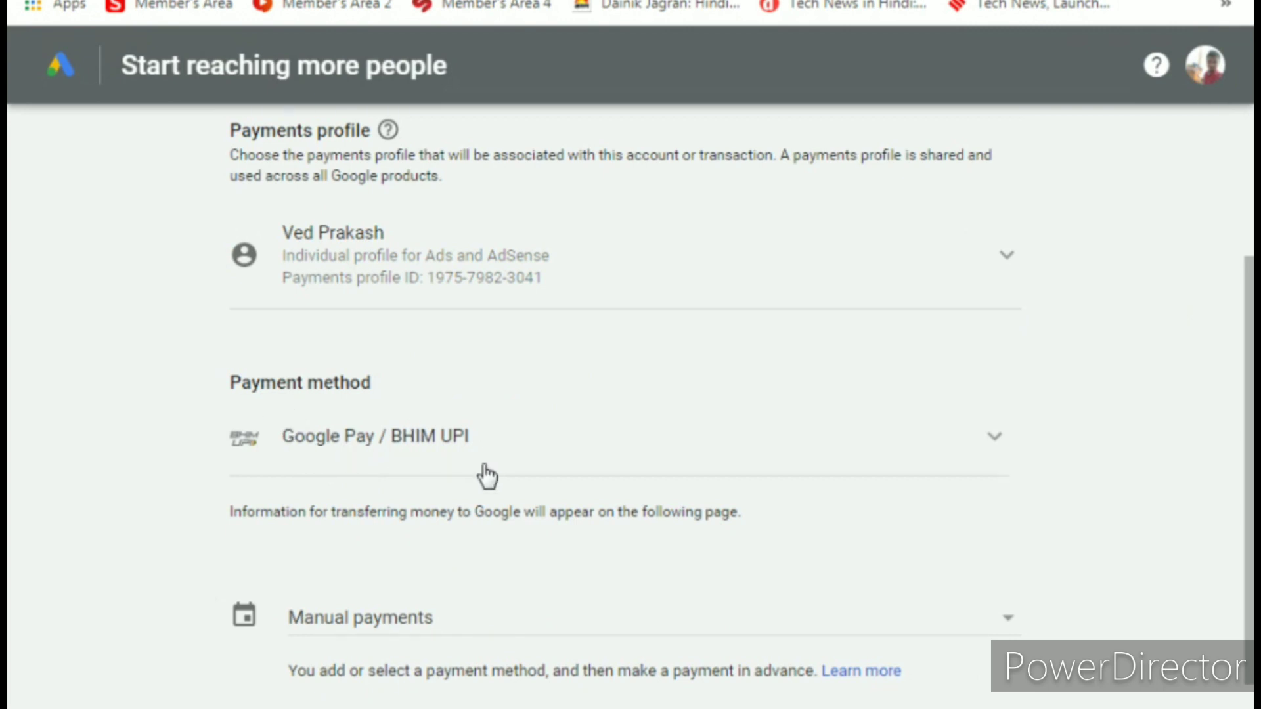
scroll(484, 473, "down", 3)
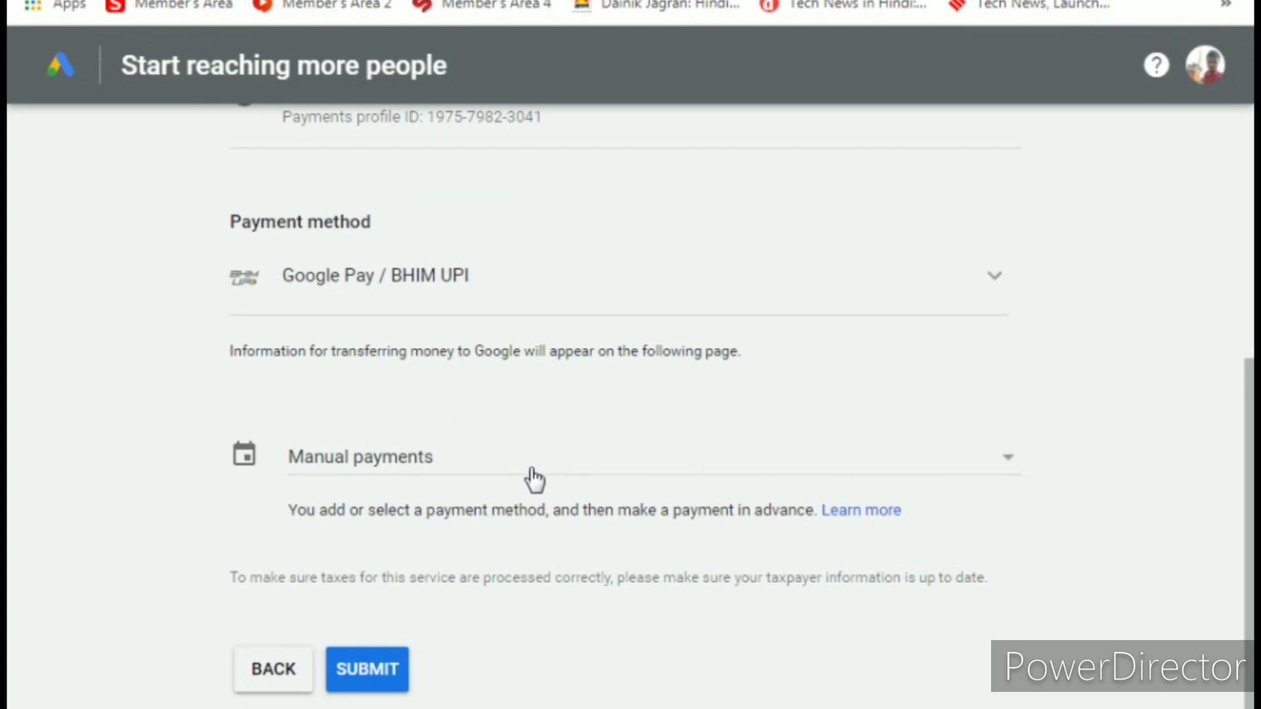
scroll(424, 673, "up", 6)
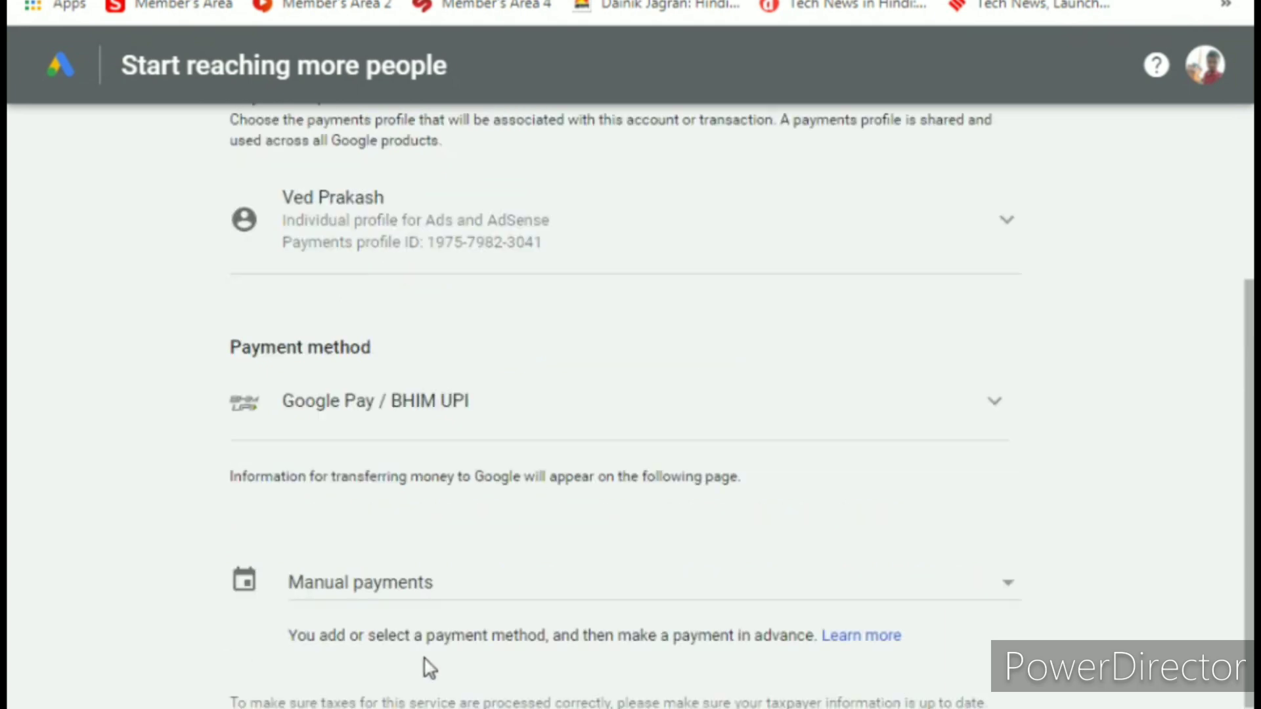
scroll(485, 586, "down", 2)
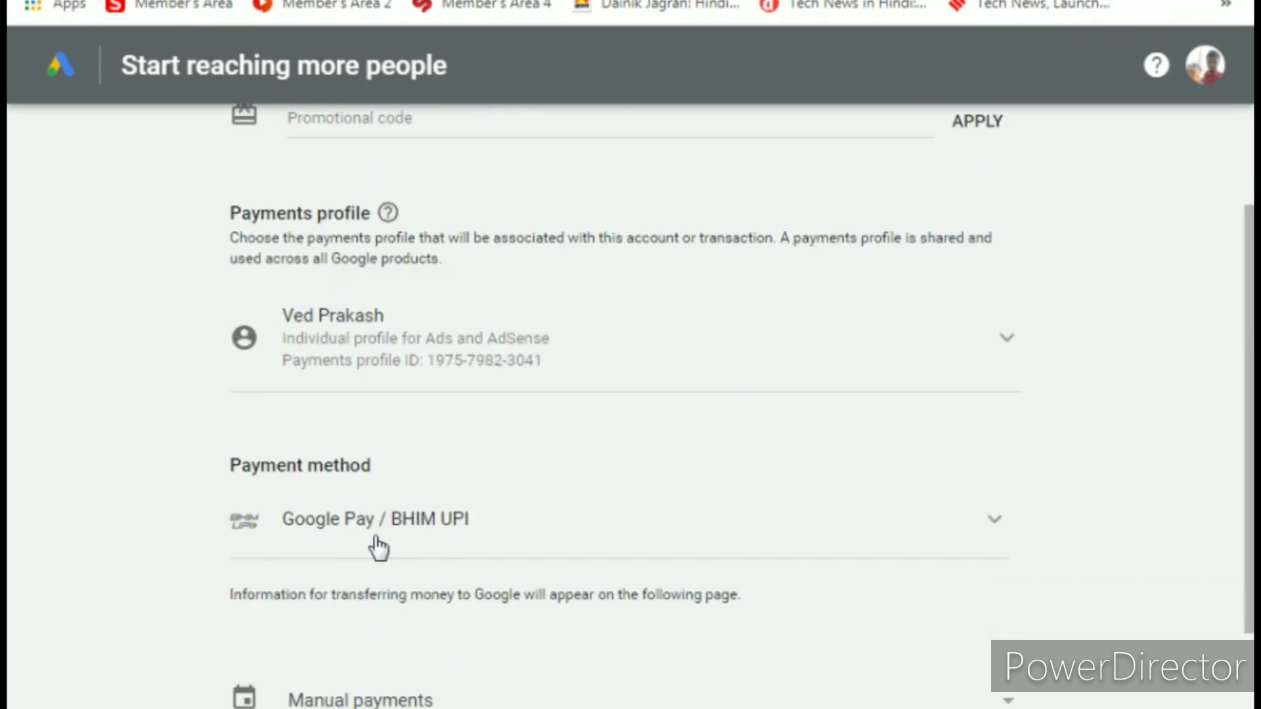
Step: Check the available payment methods, choosing Google Pay / BHIM UPI with Manual payments as the payment type
left_click(457, 532)
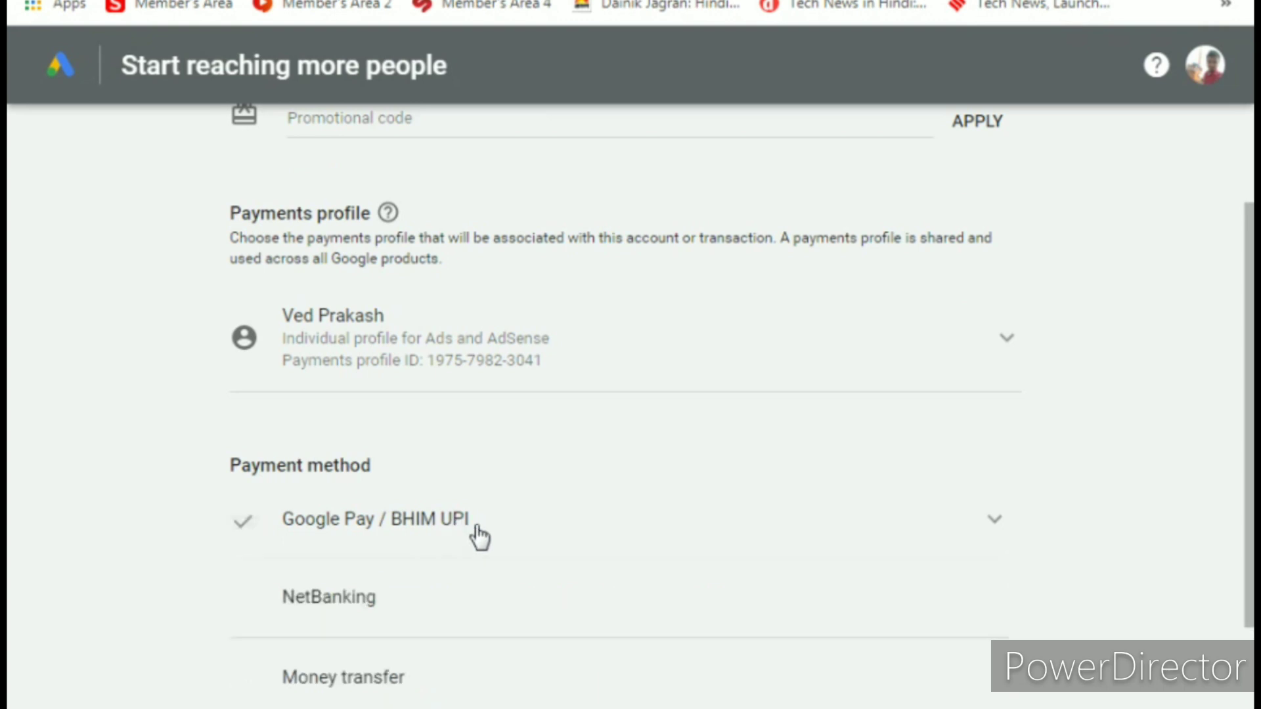
scroll(479, 537, "down", 2)
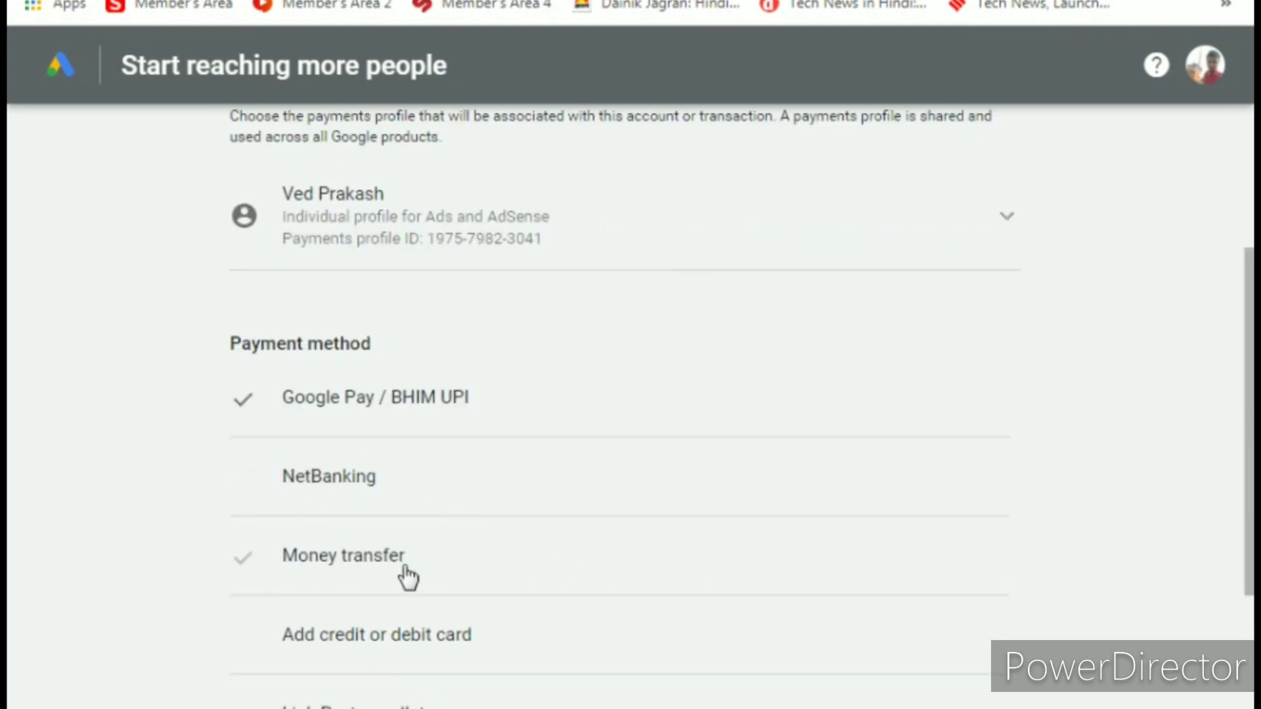
scroll(460, 641, "down", 1)
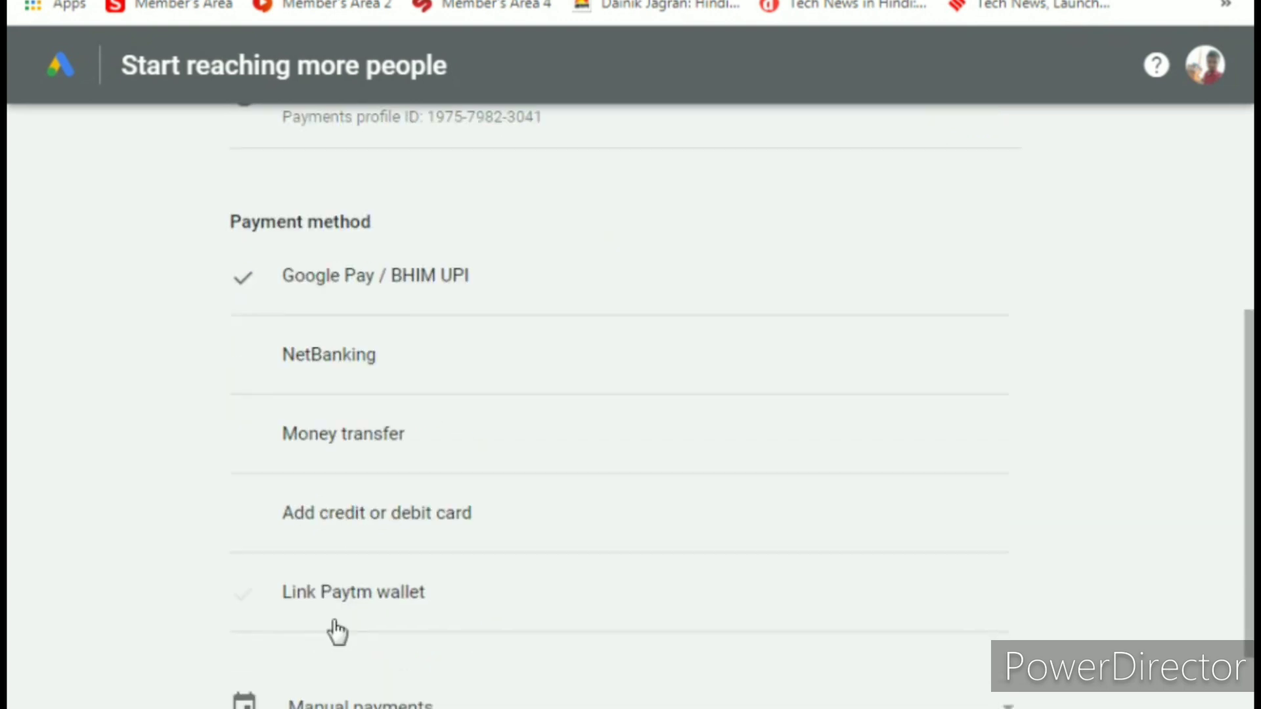
scroll(346, 428, "up", 1)
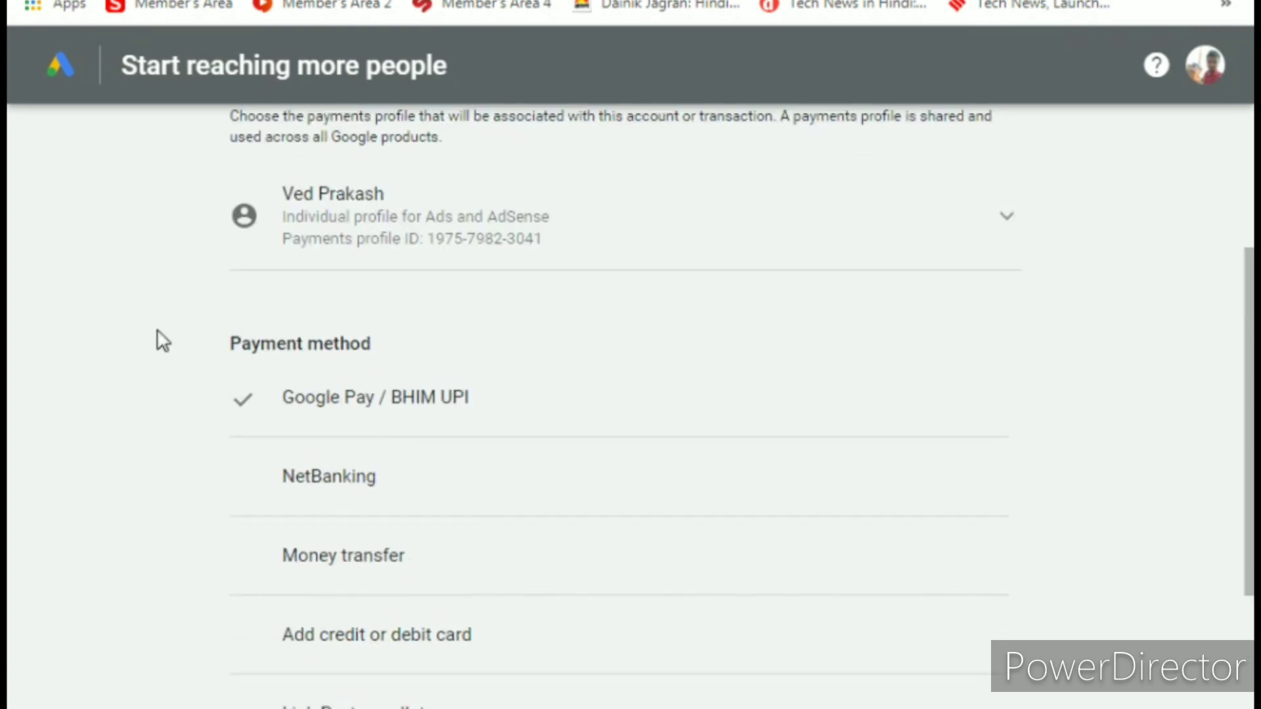
left_click(361, 400)
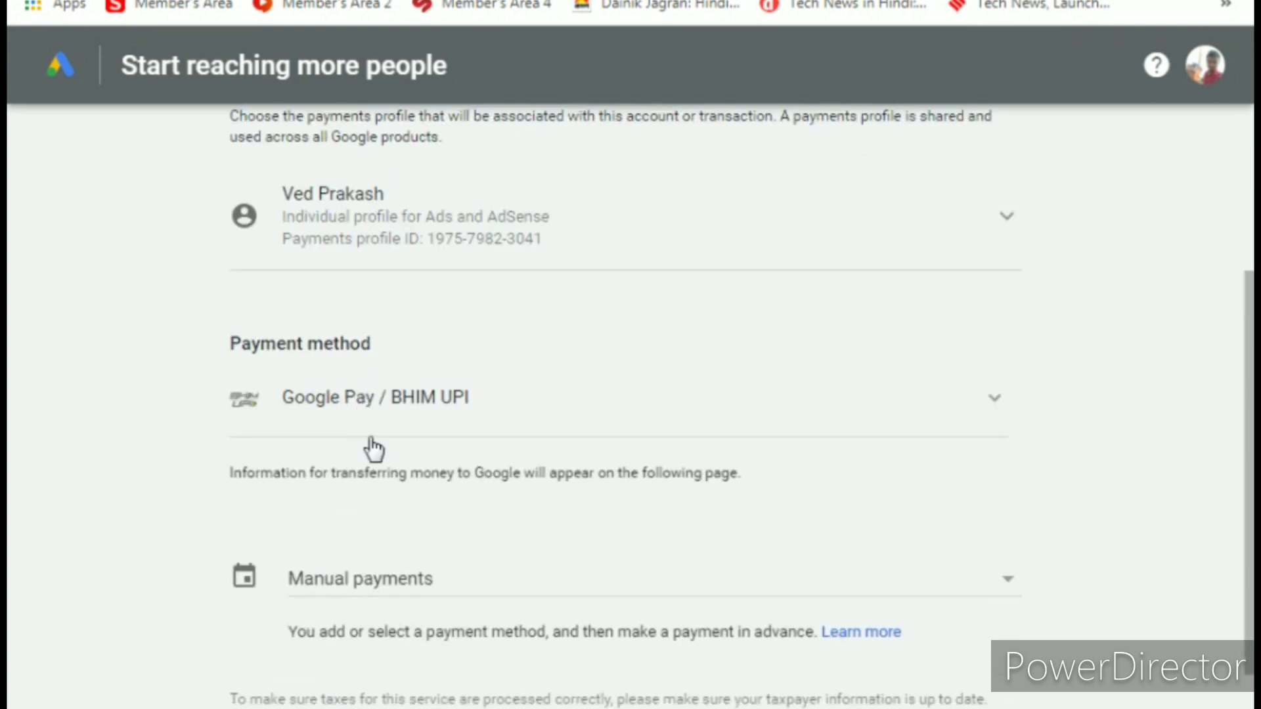
left_click(350, 538)
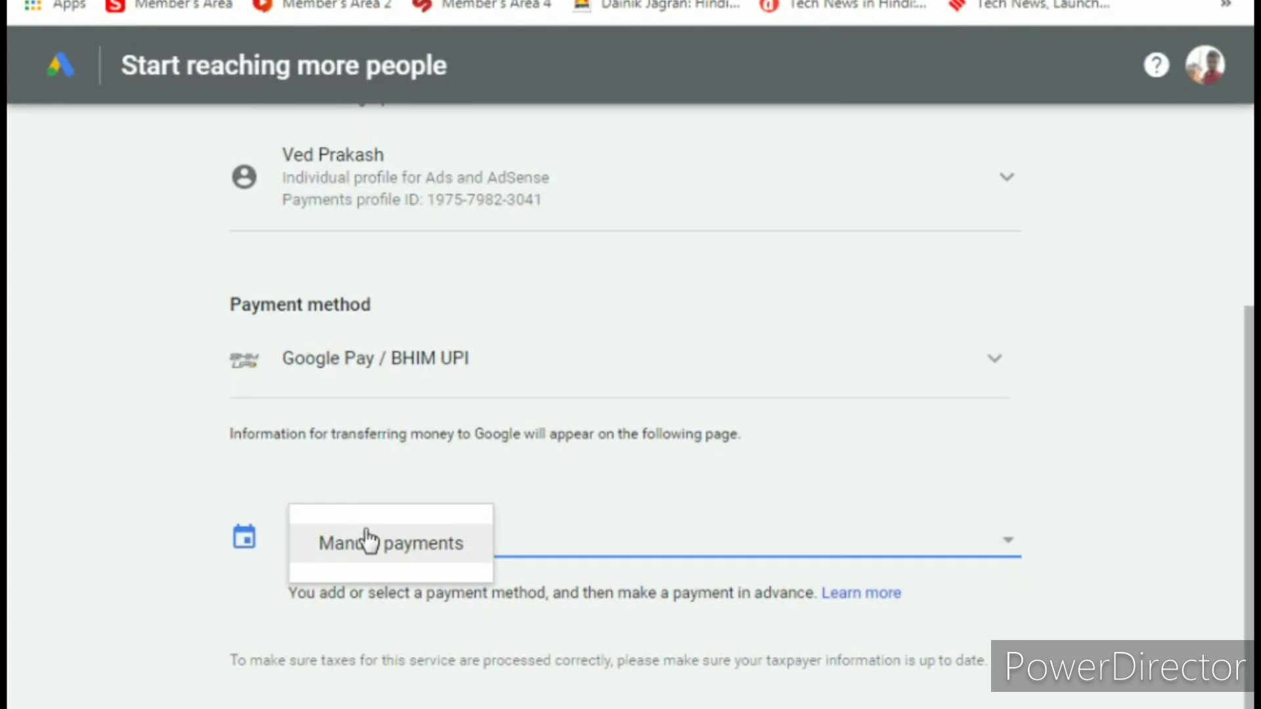
left_click(365, 542)
Step: Choose the existing individual payments profile for Ads and AdSense, and submit the payment info
scroll(370, 540, "up", 4)
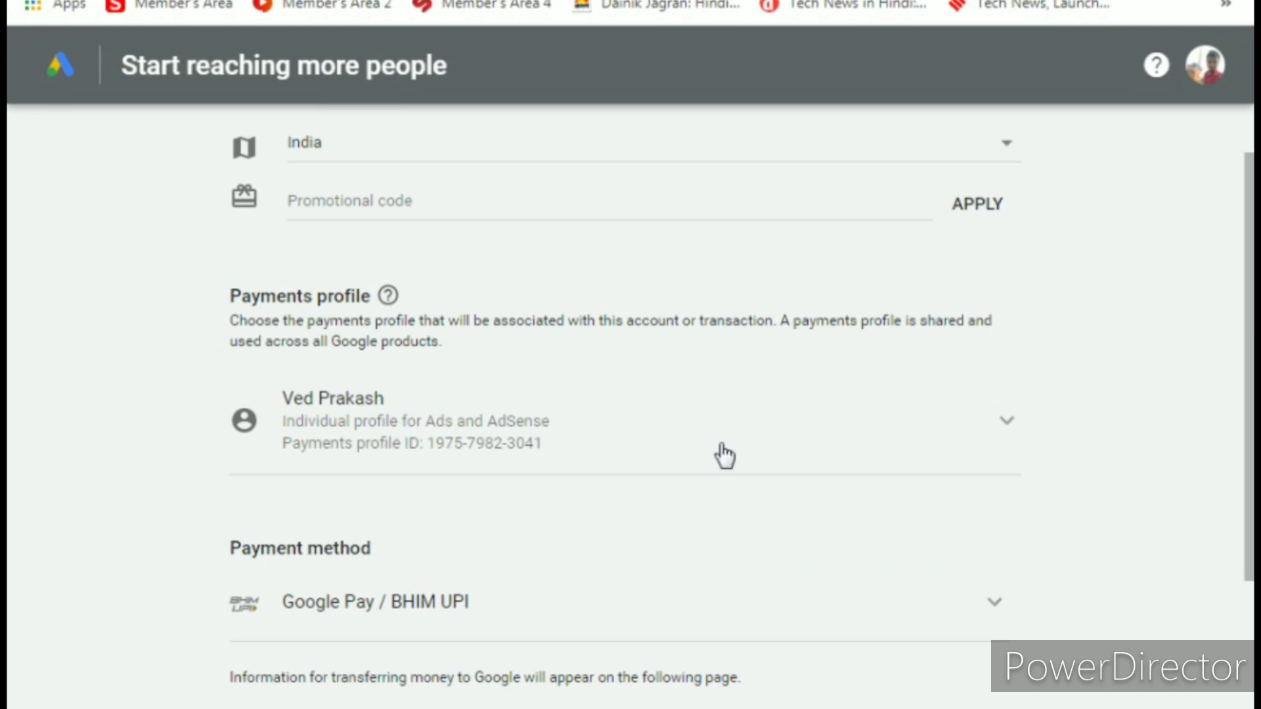
left_click(857, 452)
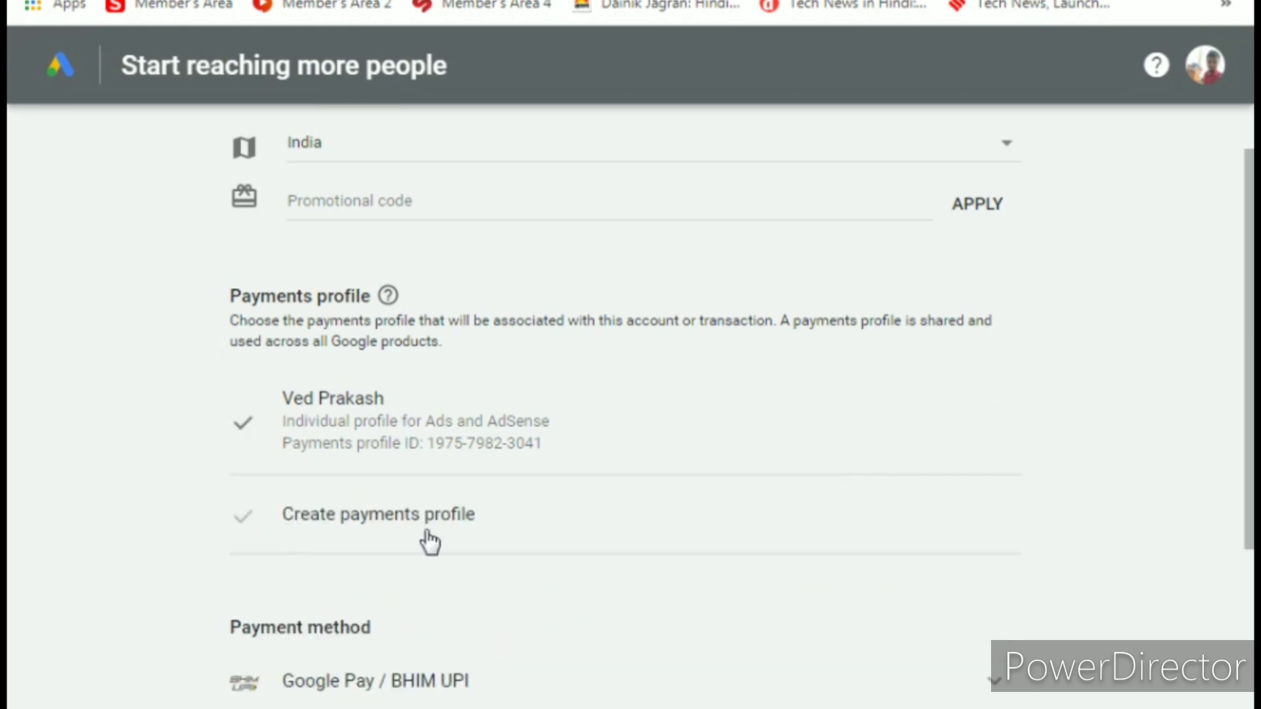
left_click(667, 442)
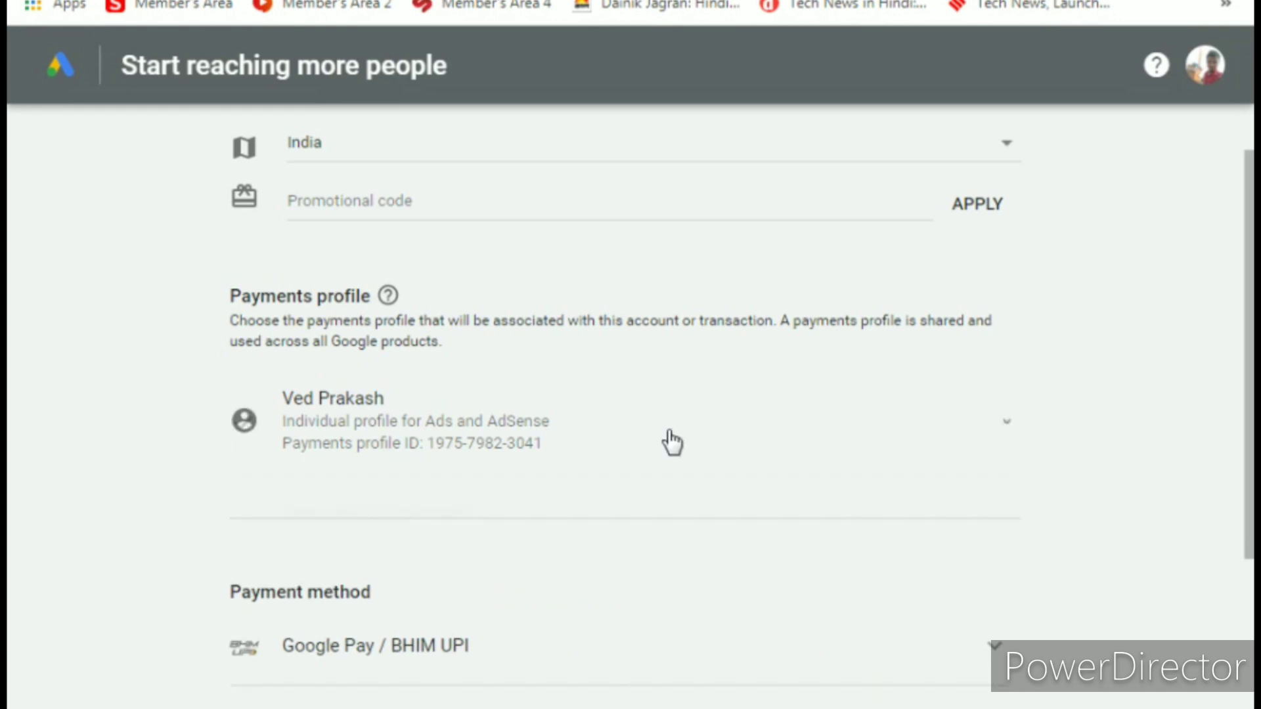
scroll(668, 453, "down", 2)
scroll(656, 460, "down", 3)
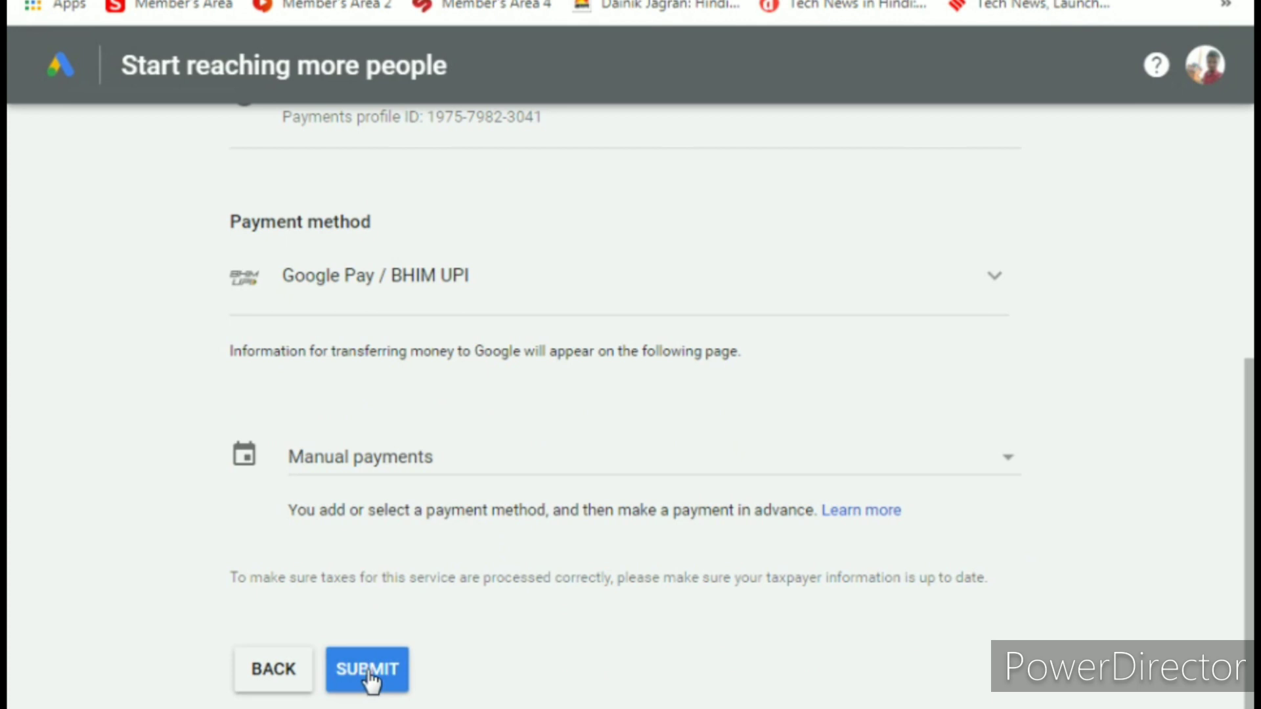
scroll(394, 663, "up", 1)
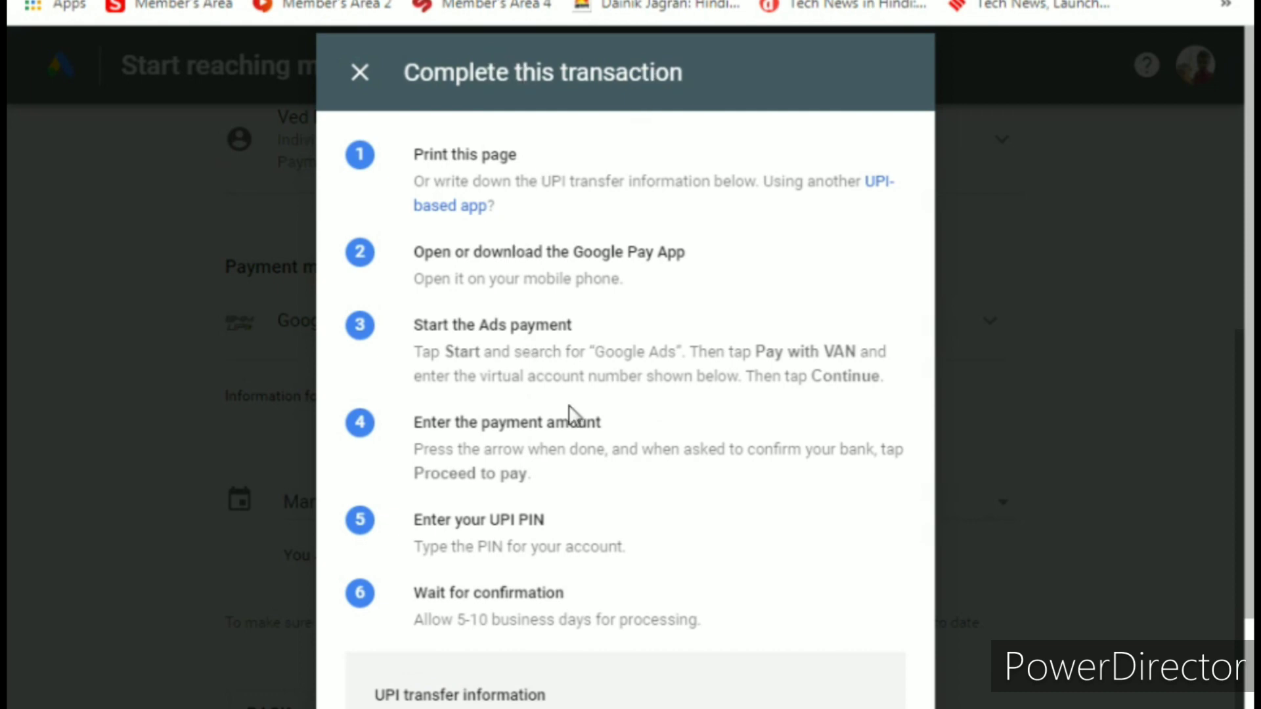
Step: Read through the UPI transaction instructions, open their print preview and cancel it
scroll(575, 420, "down", 3)
scroll(656, 559, "up", 2)
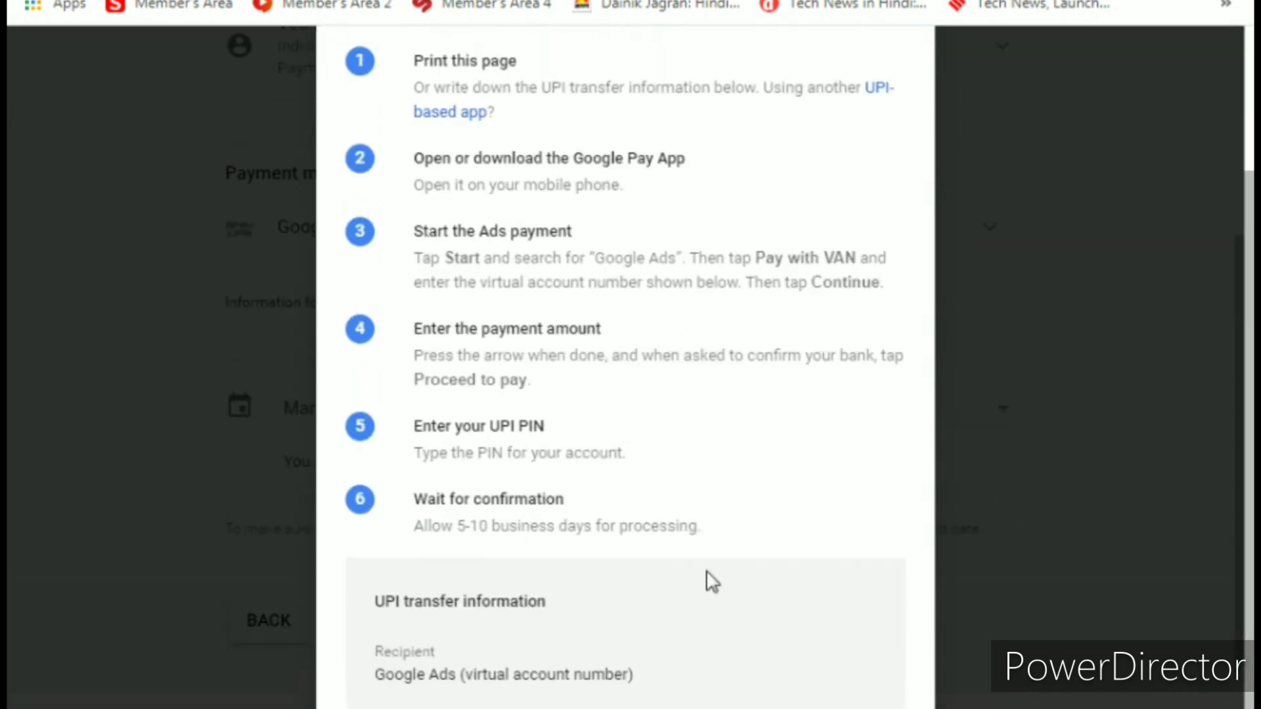
scroll(657, 217, "up", 2)
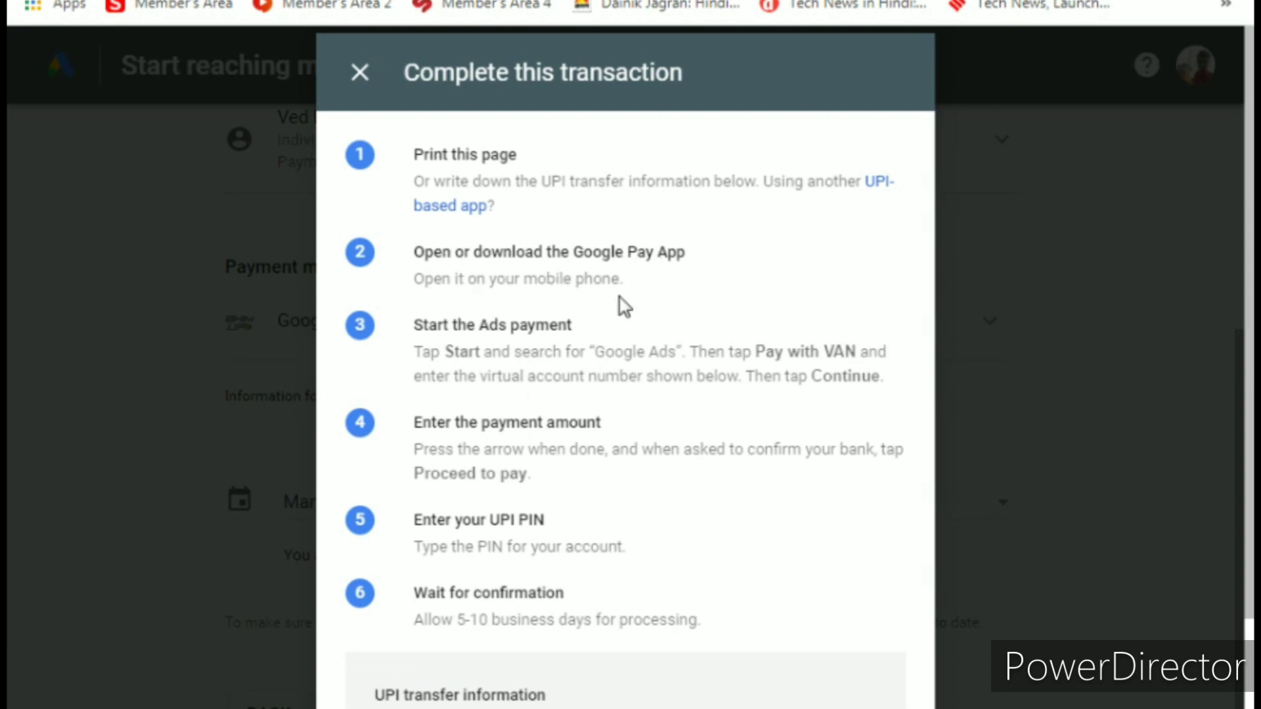
scroll(499, 476, "down", 2)
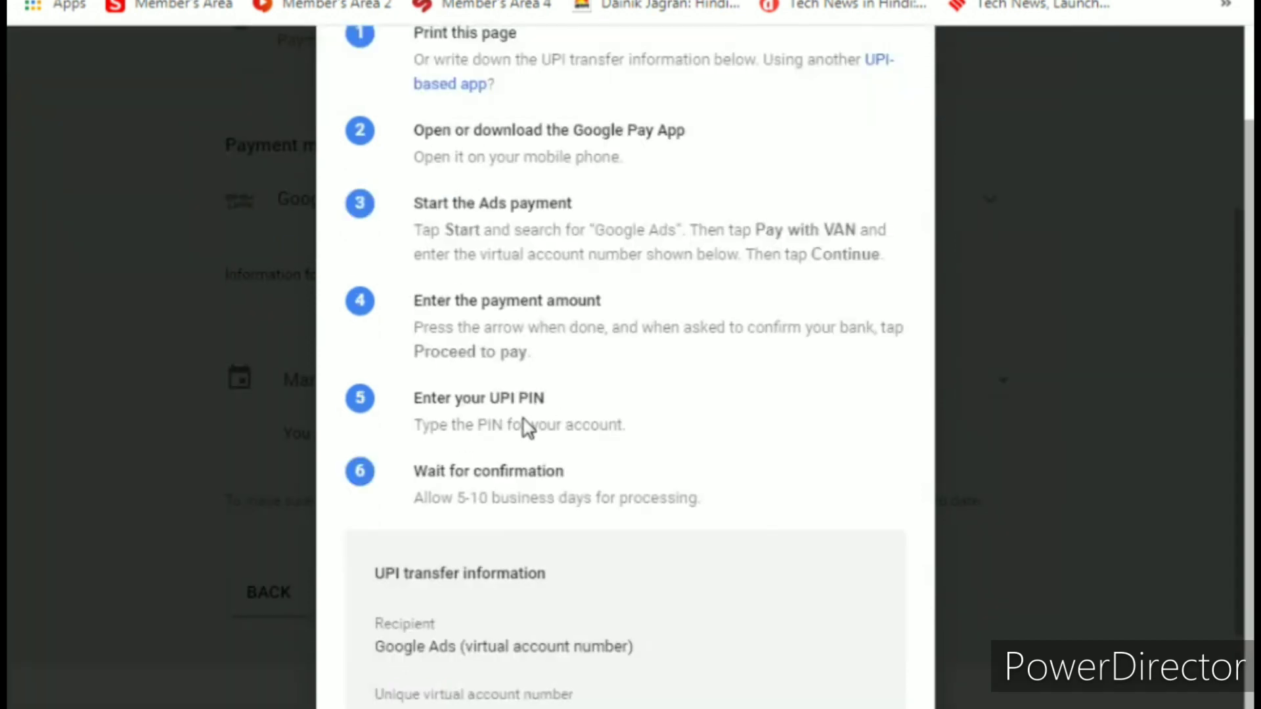
scroll(537, 521, "down", 2)
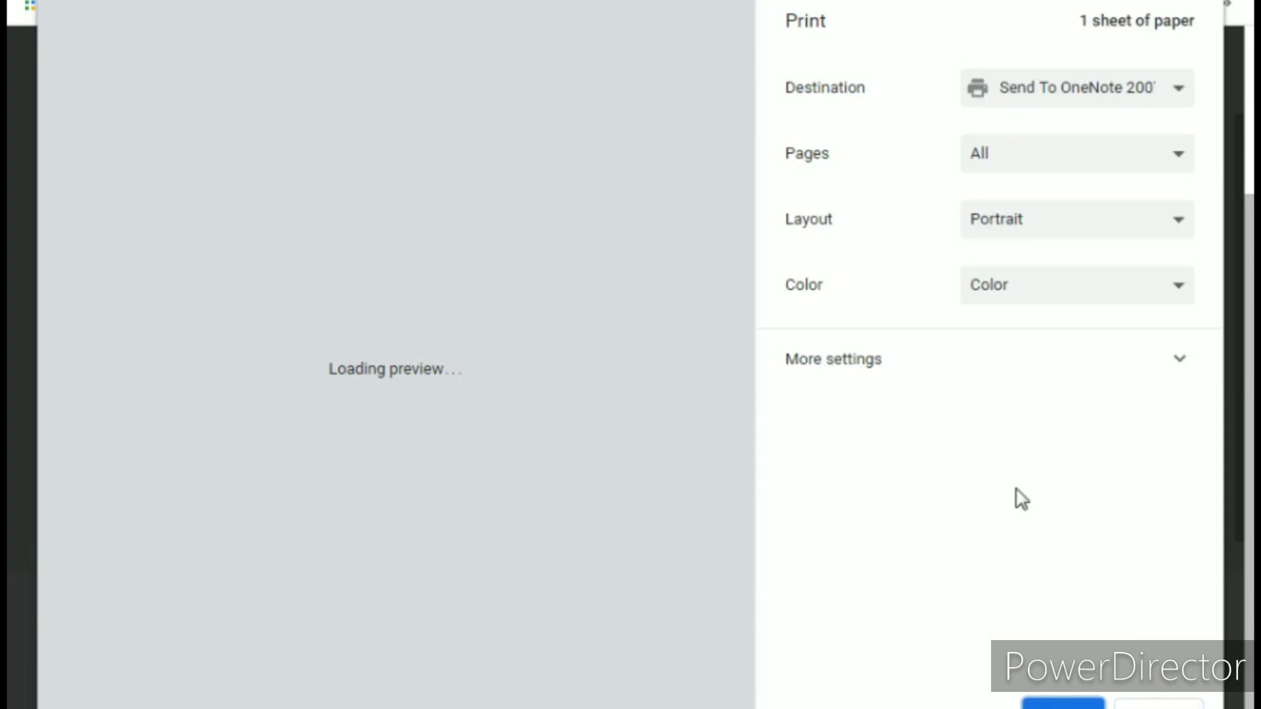
key("Escape")
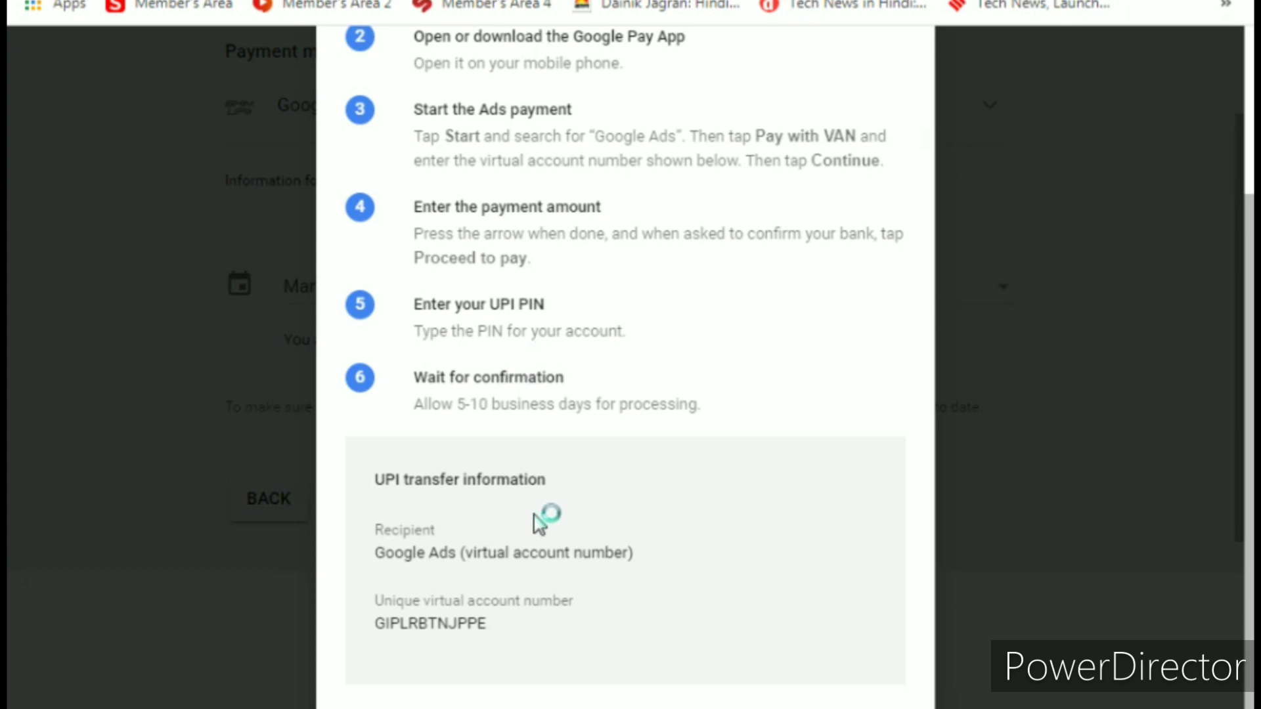
Step: Copy the unique virtual account number from the UPI transfer information and close the transaction instructions
scroll(549, 519, "up", 1)
scroll(549, 515, "down", 1)
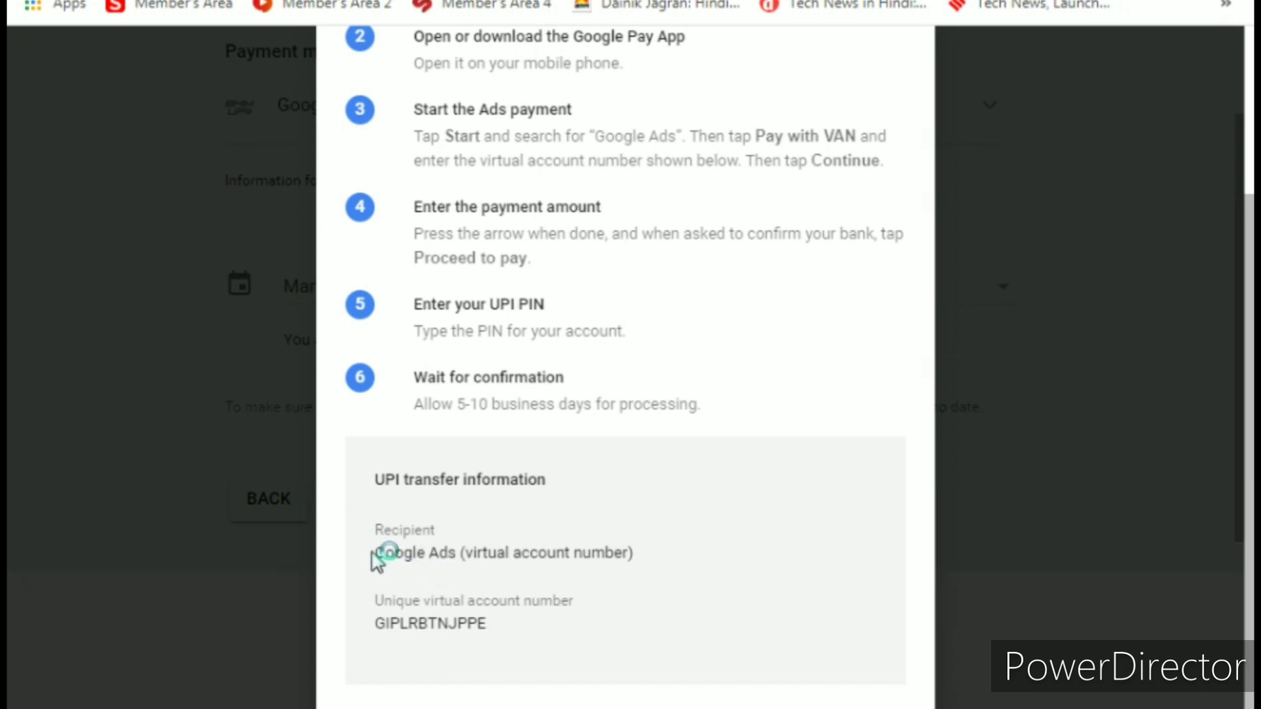
left_click_drag(389, 624, 557, 620)
left_click(557, 621)
left_click(494, 625)
left_click_drag(379, 622, 638, 653)
key("ctrl+c")
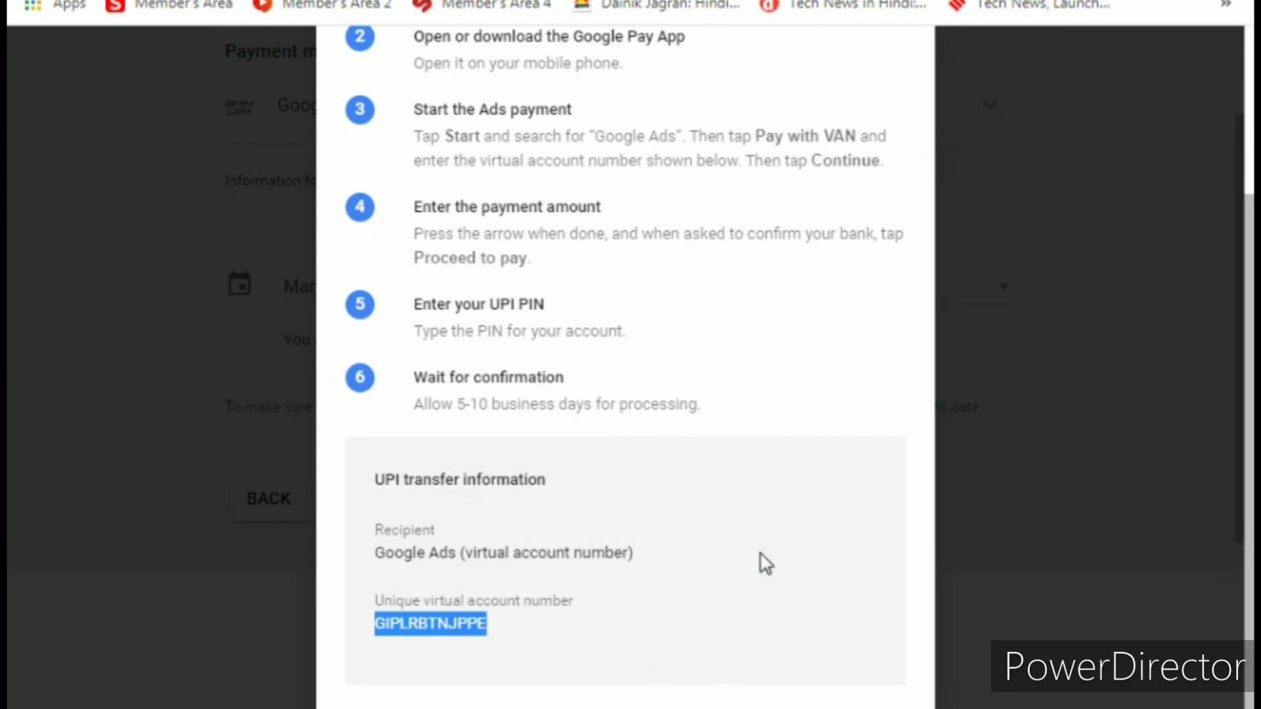
scroll(782, 492, "up", 3)
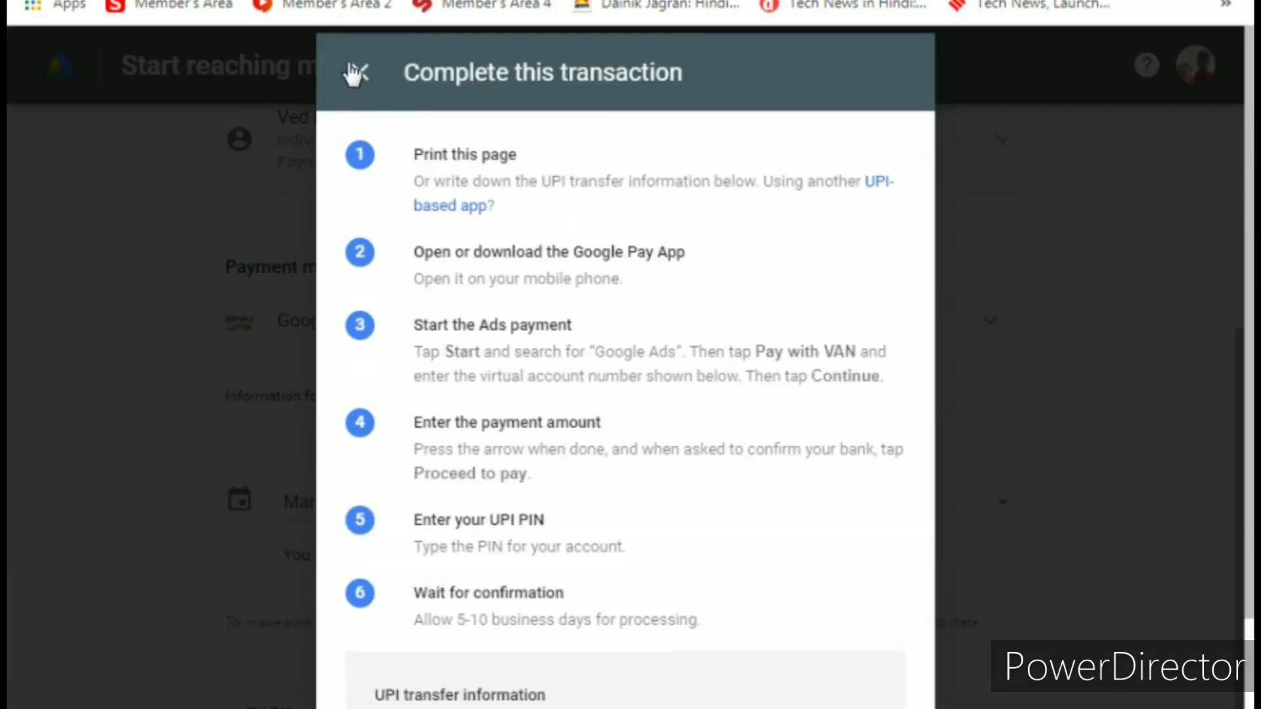
left_click(356, 74)
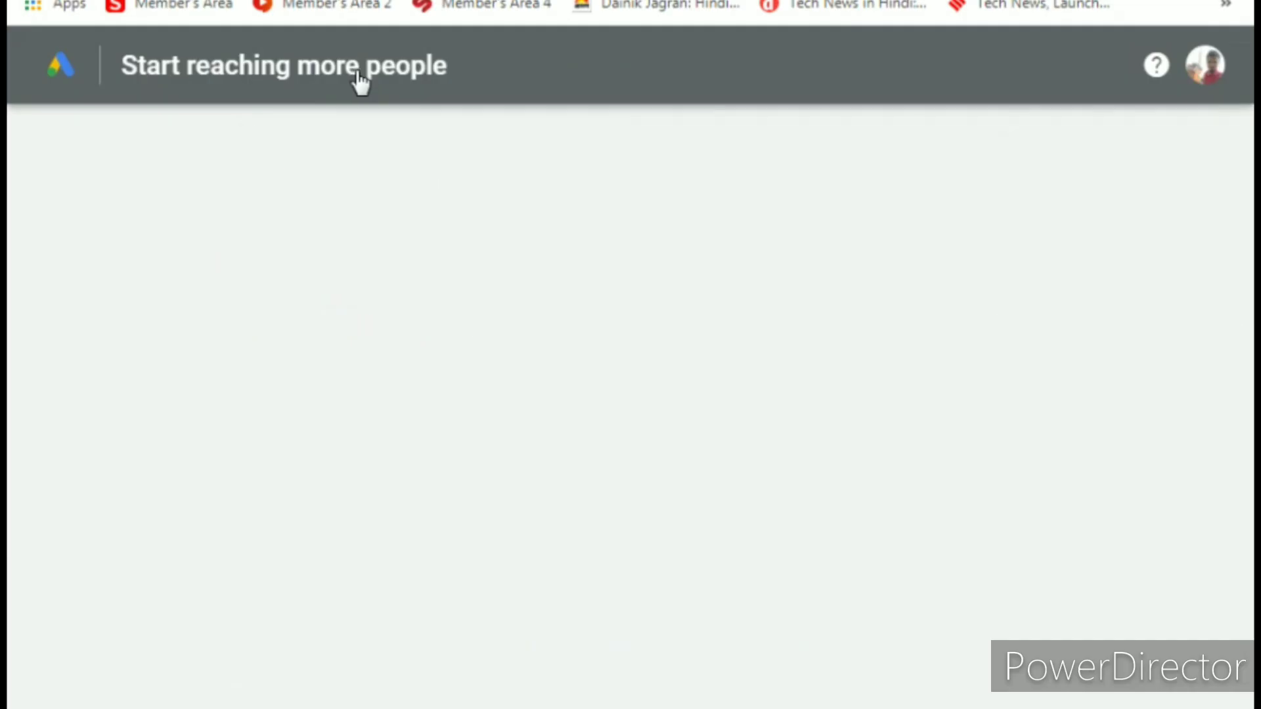